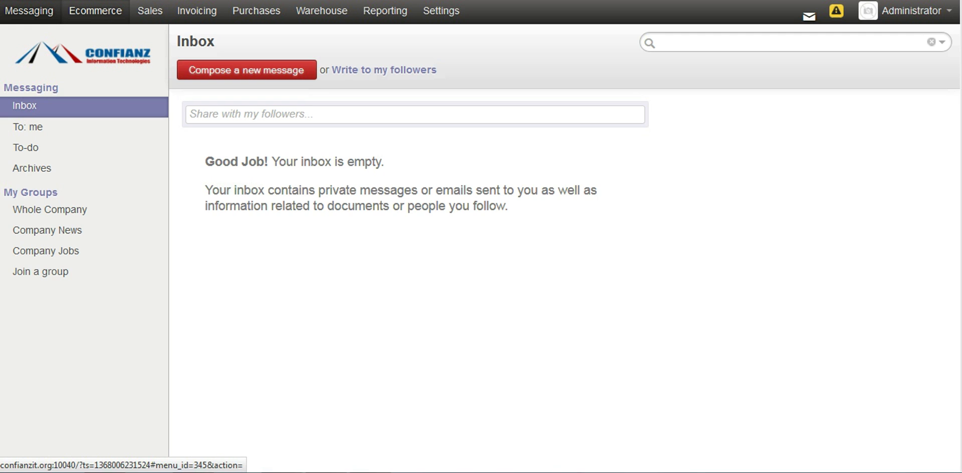
Step: Return to the Shop list and open Ecommerce Products to see the 9 stockable products
click(95, 10)
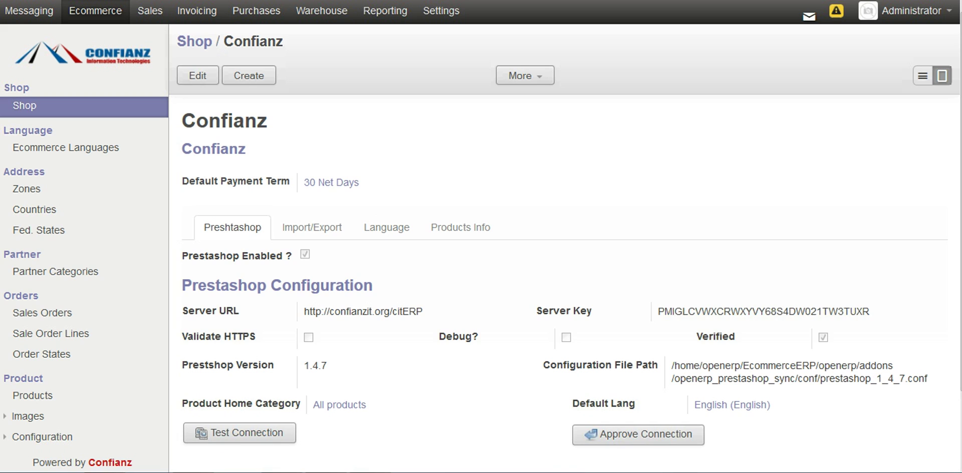
click(24, 105)
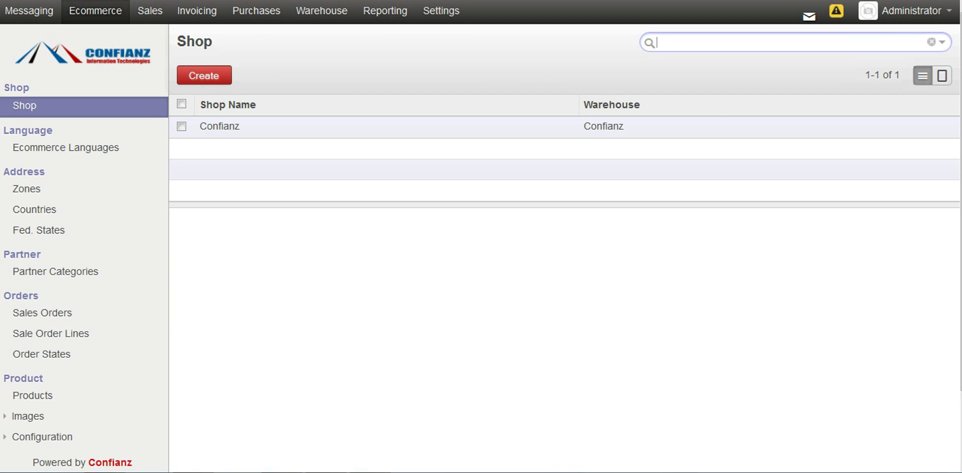
scroll(481, 236, down, 2)
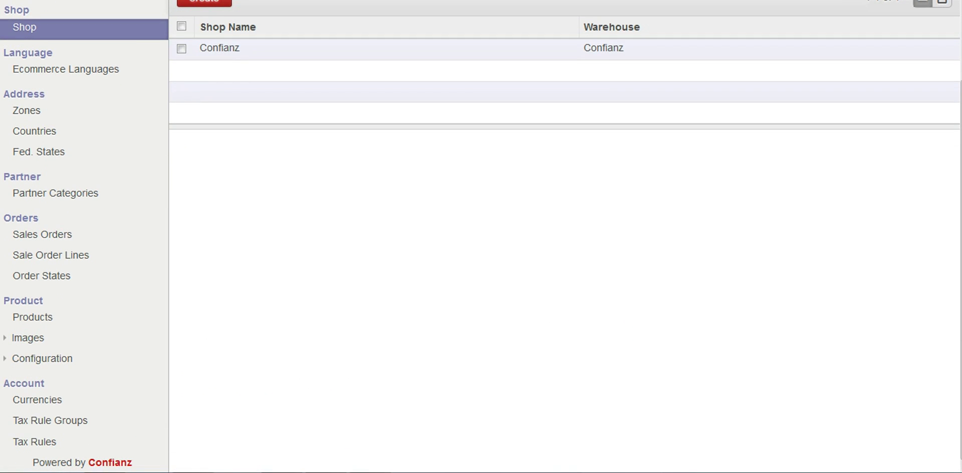
click(33, 317)
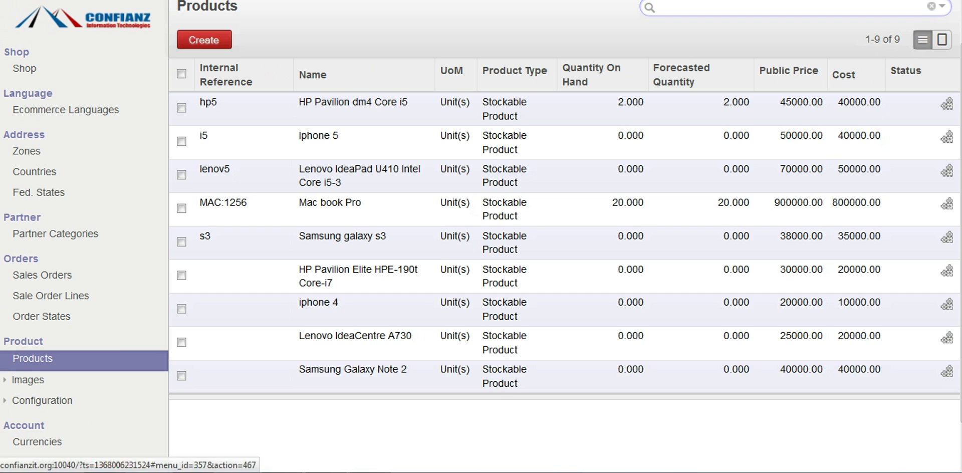
scroll(480, 227, up, 1)
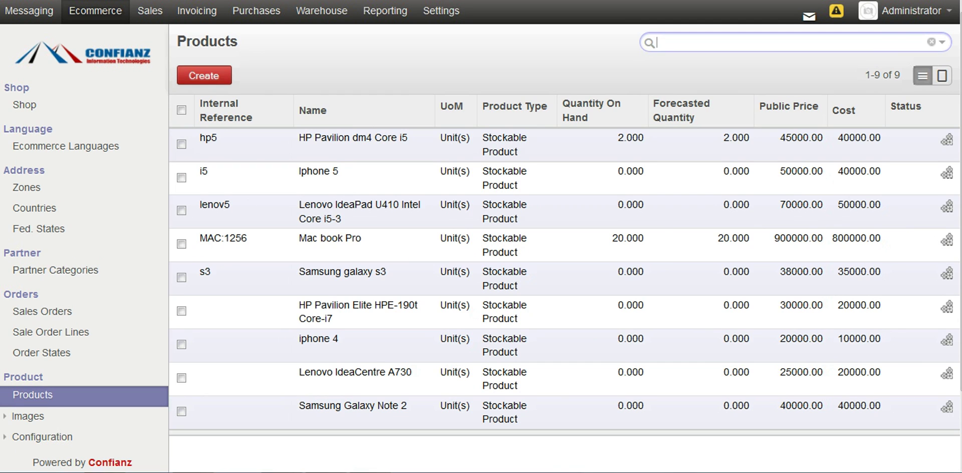
Step: Create a new product named 'Samsung Galaxy Grand' in the Mobile phones / Android category
click(204, 75)
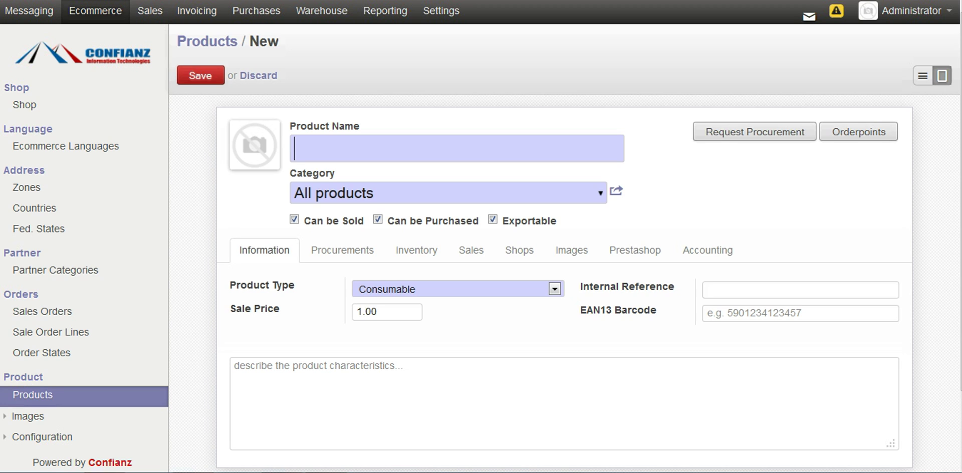
text(Samsung Galaxy Grand)
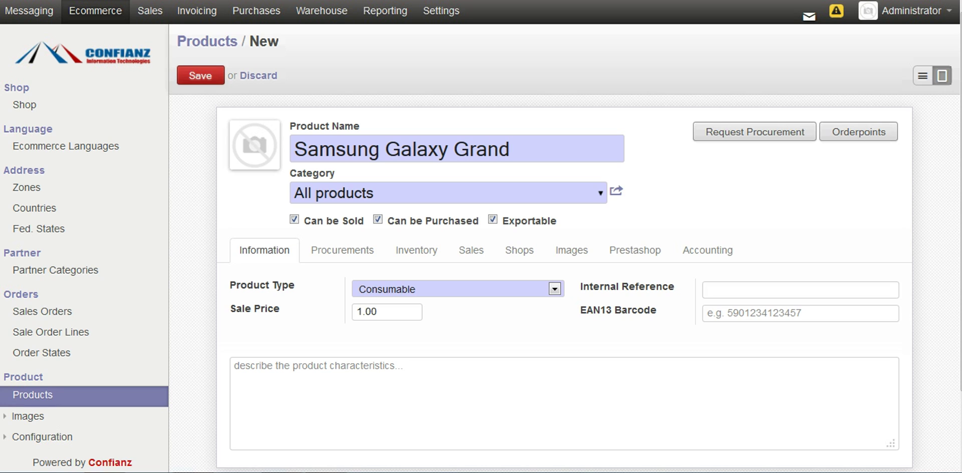
key(Tab)
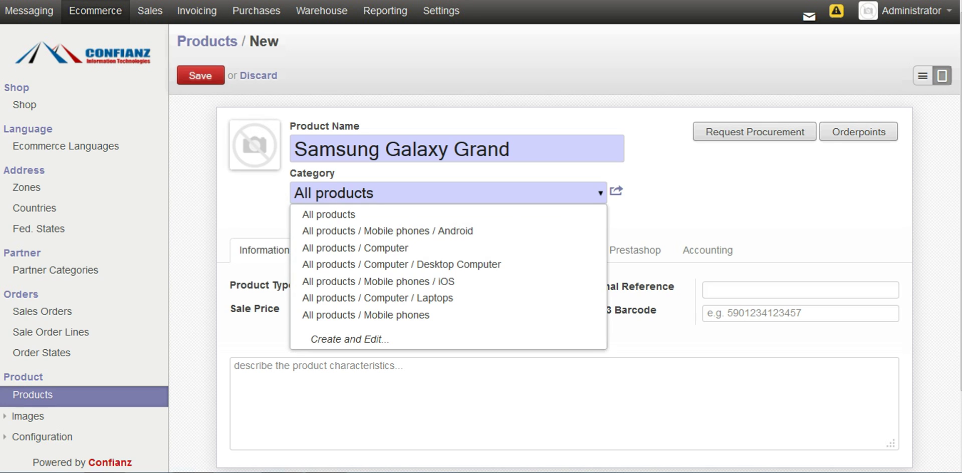
key(Down)
key(Down)
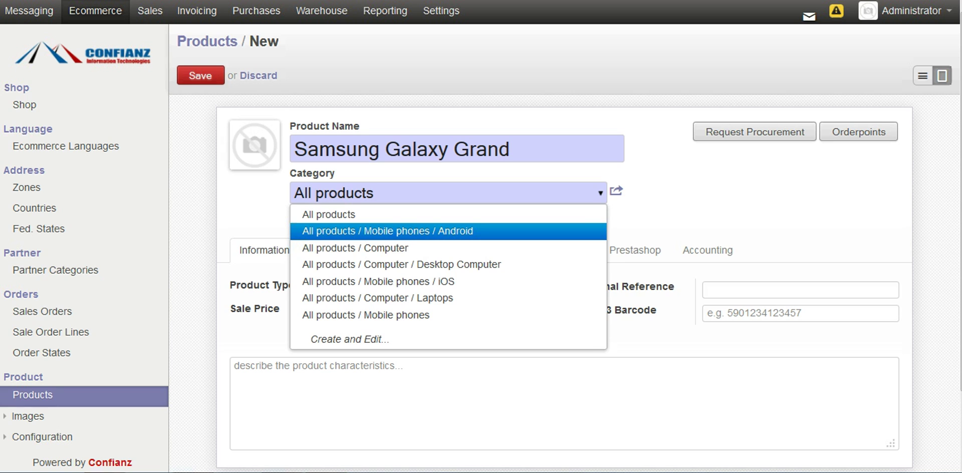
key(Return)
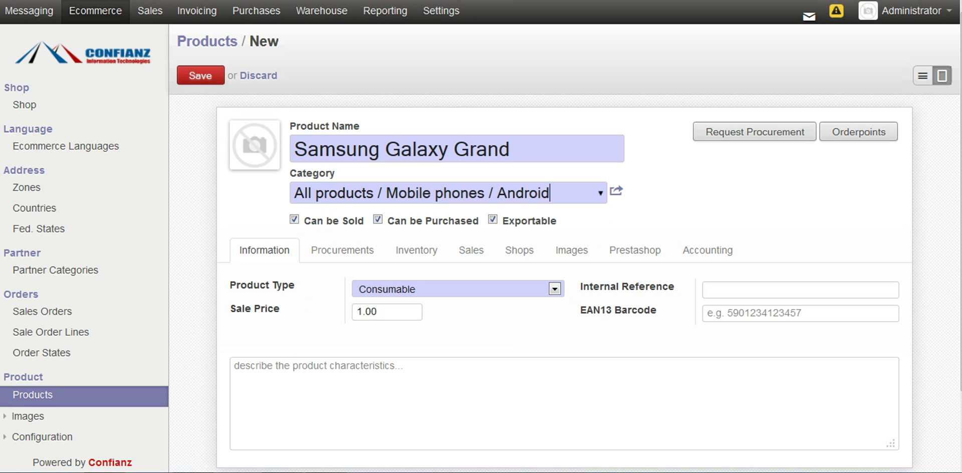
Step: Attach the grand image as the product's photo
mouse_move(254, 145)
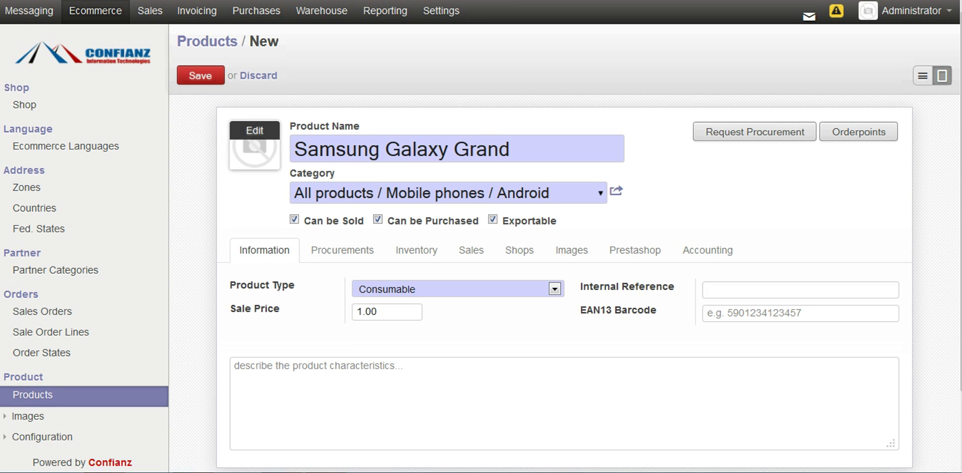
click(255, 130)
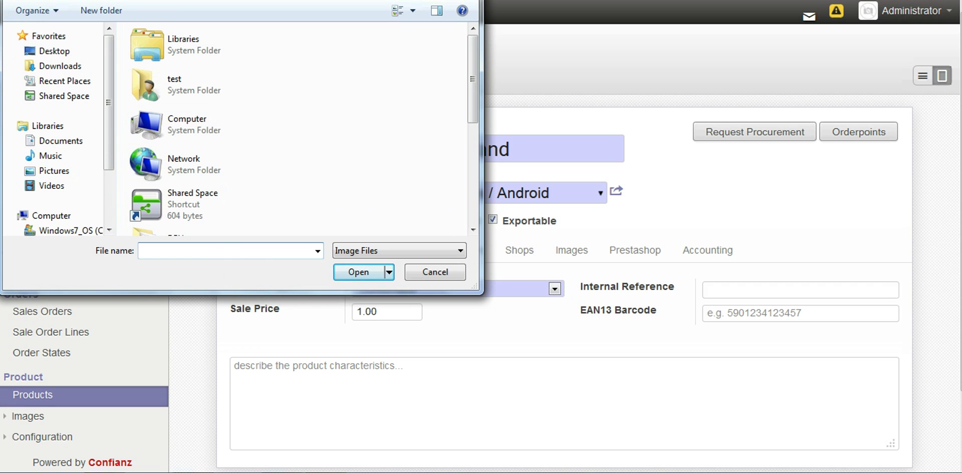
scroll(301, 130, down, 5)
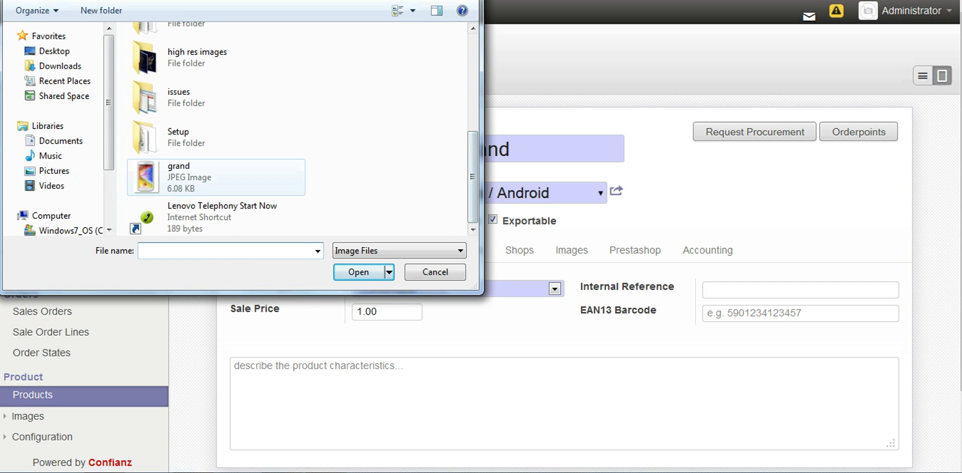
click(216, 176)
click(358, 271)
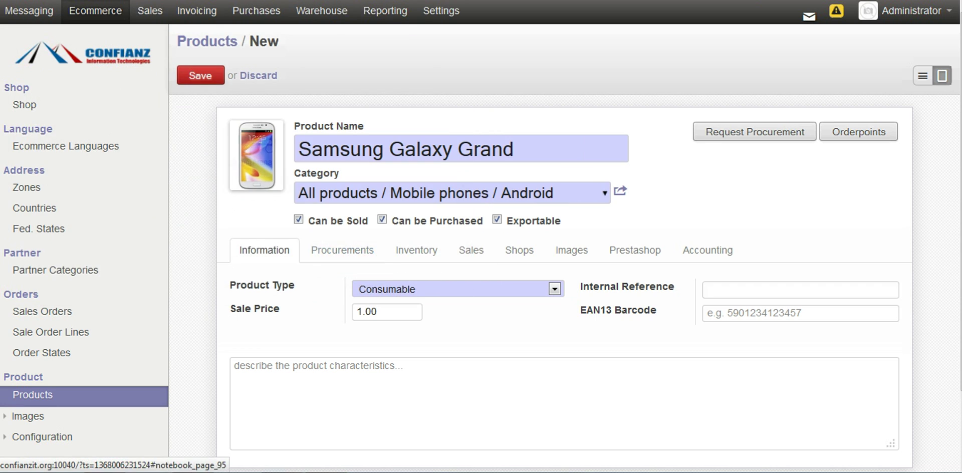
Step: Make it a Stockable Product with sale price 20000 and internal reference grand
click(554, 289)
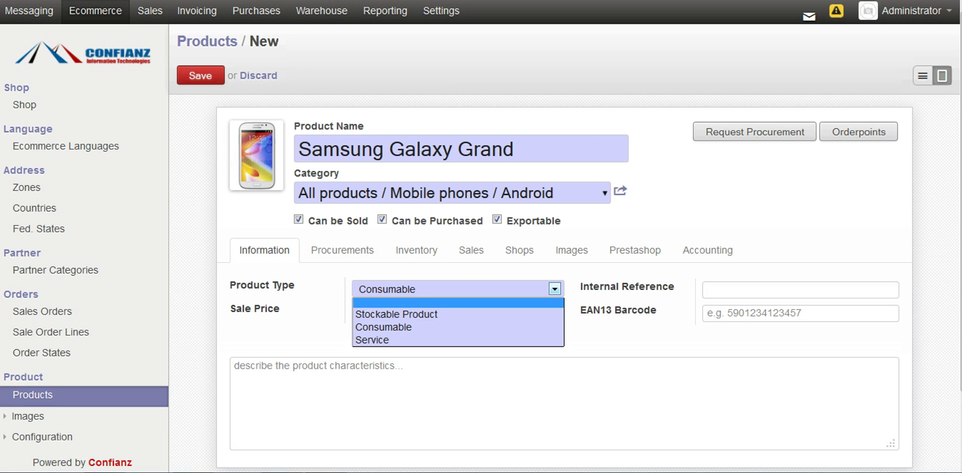
key(Down)
key(Return)
key(shift+Left)
key(shift+Left)
key(shift+Left)
key(shift+Left)
text(20000)
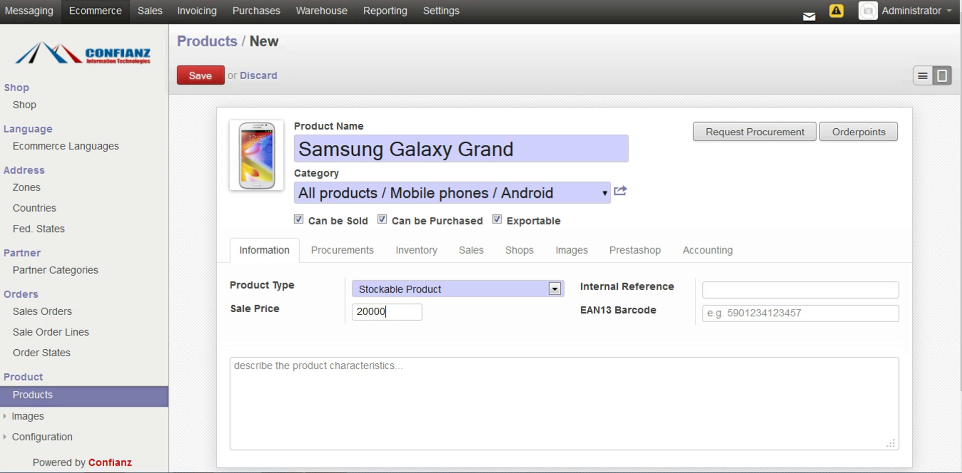
key(Tab)
text(grand)
Step: Set the cost price to 16000 on the Procurements tab
click(342, 250)
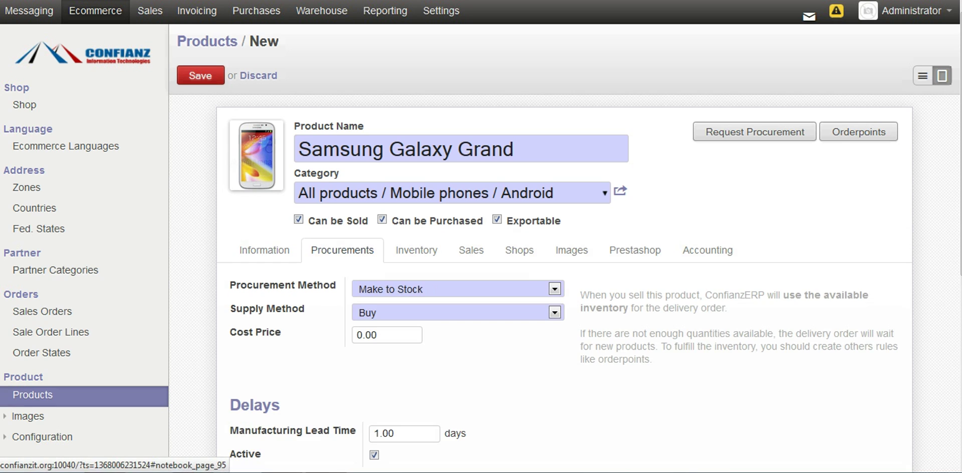
drag(380, 335, 356, 335)
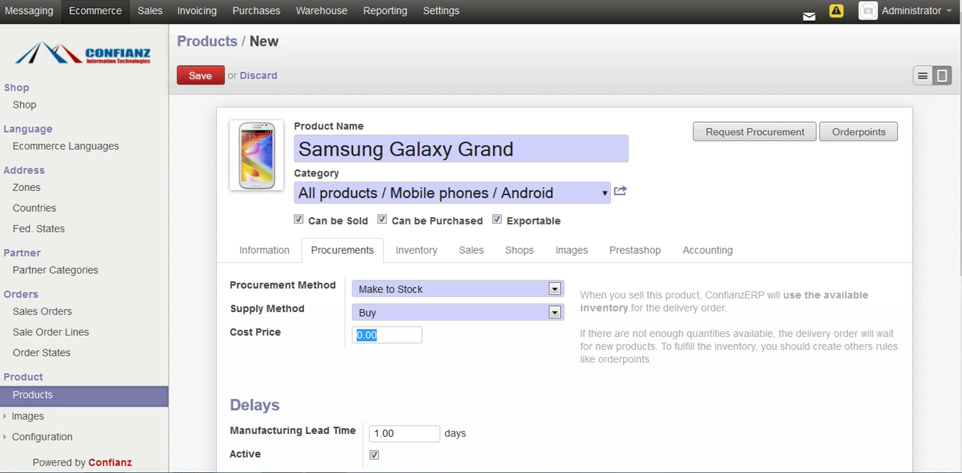
text(16000)
click(264, 250)
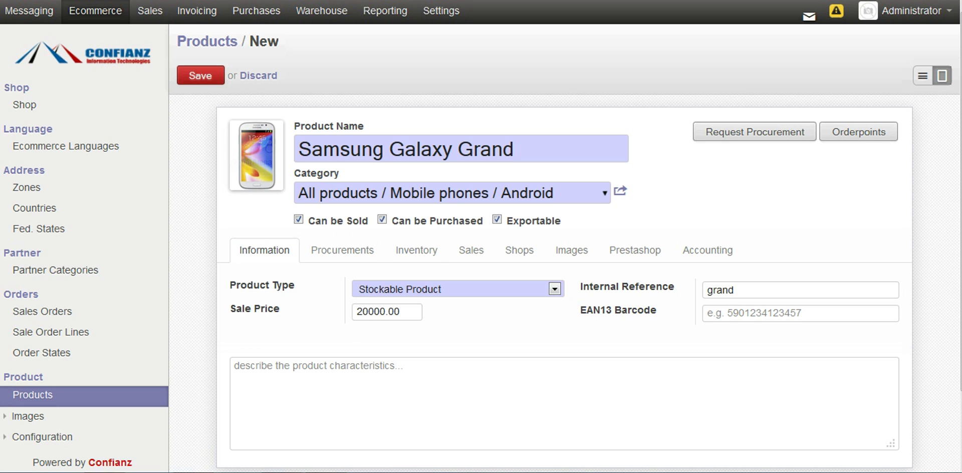
scroll(481, 236, down, 3)
scroll(481, 235, up, 3)
Step: Enter the description 'Samsung galaxy grand android 4.2.1', fixing the mistyped version number
text(Sam)
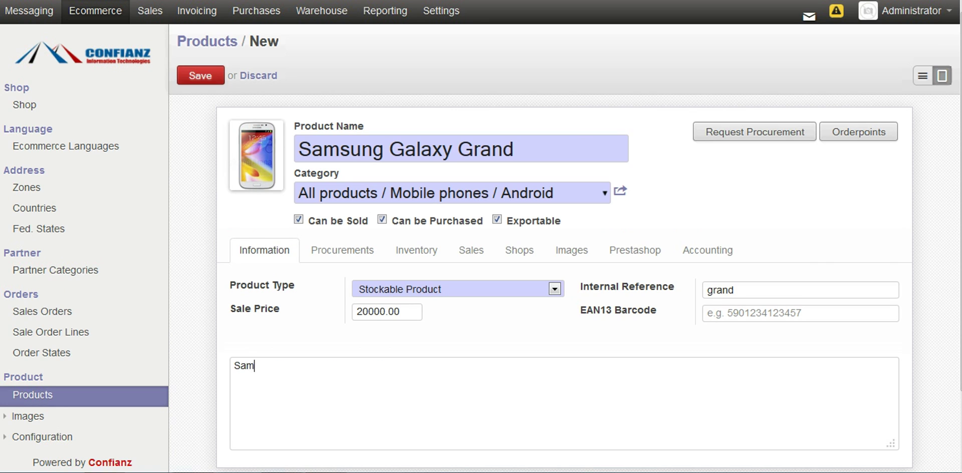
text(sung galaxy grand android 4.2.1)
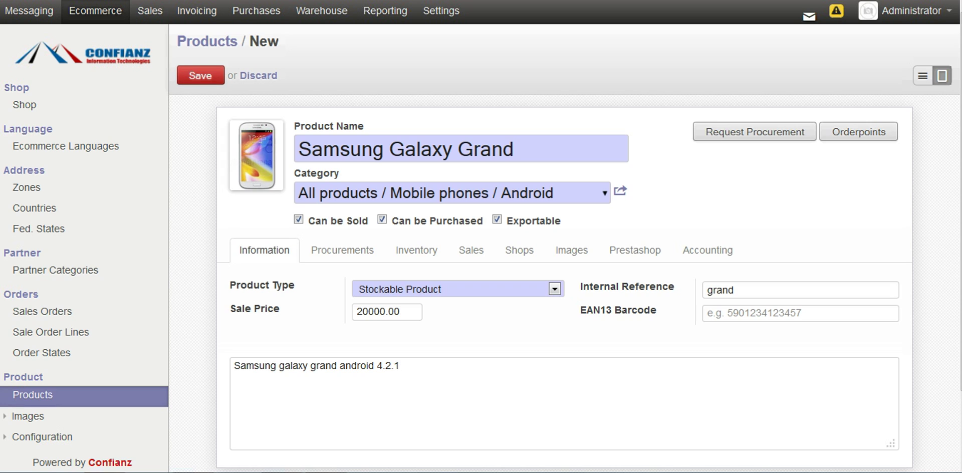
Step: Save the product and view Samsung Galaxy Grand on the storefront's Android phones page
click(200, 75)
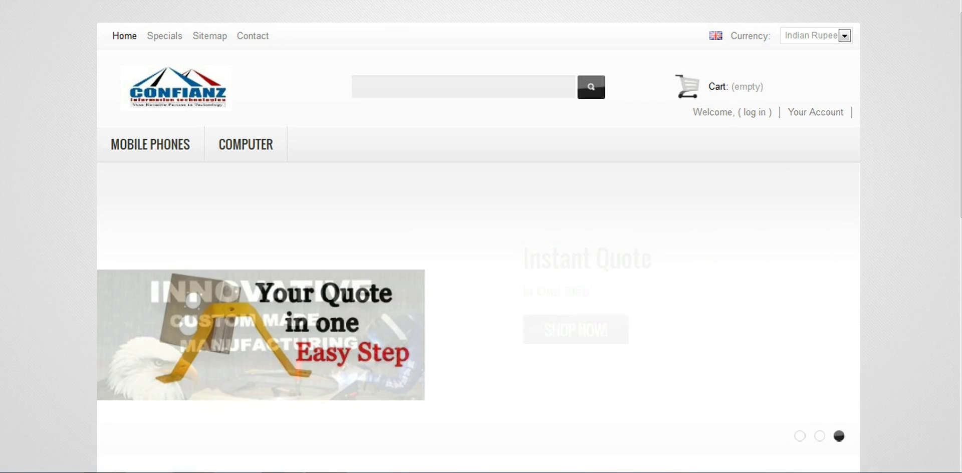
mouse_move(151, 145)
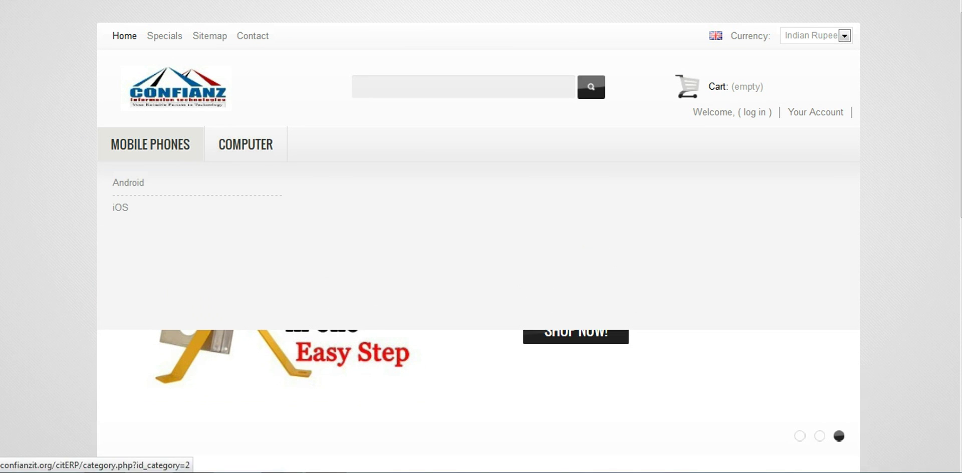
mouse_move(130, 182)
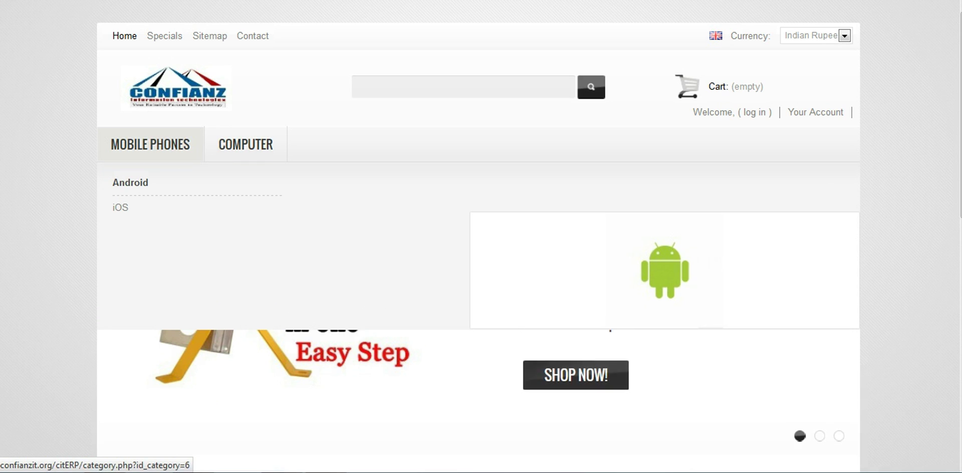
click(130, 182)
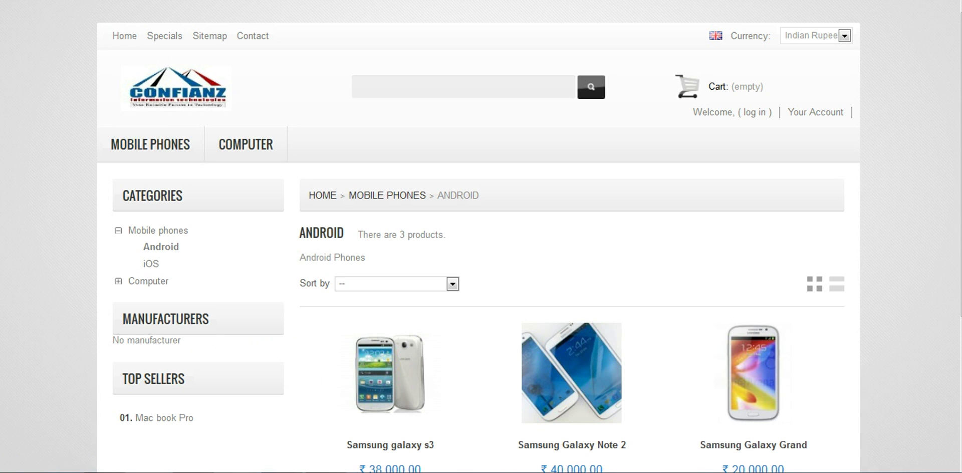
scroll(478, 240, down, 3)
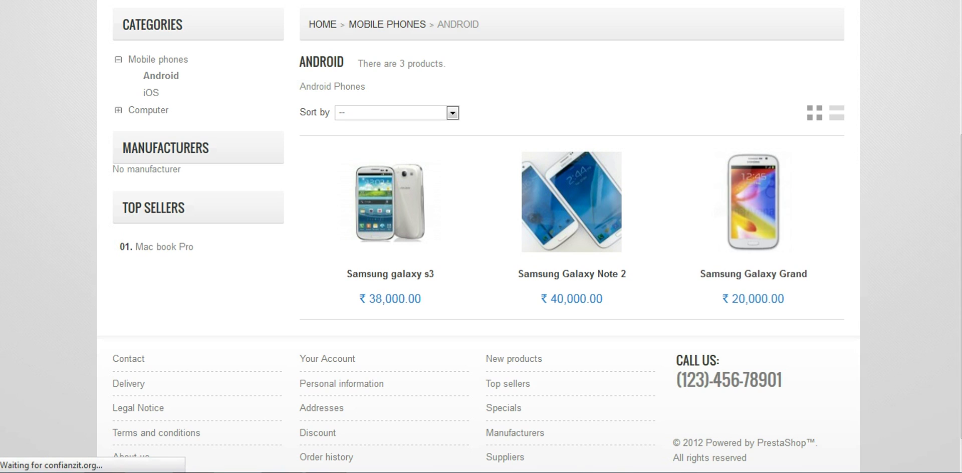
scroll(478, 241, up, 1)
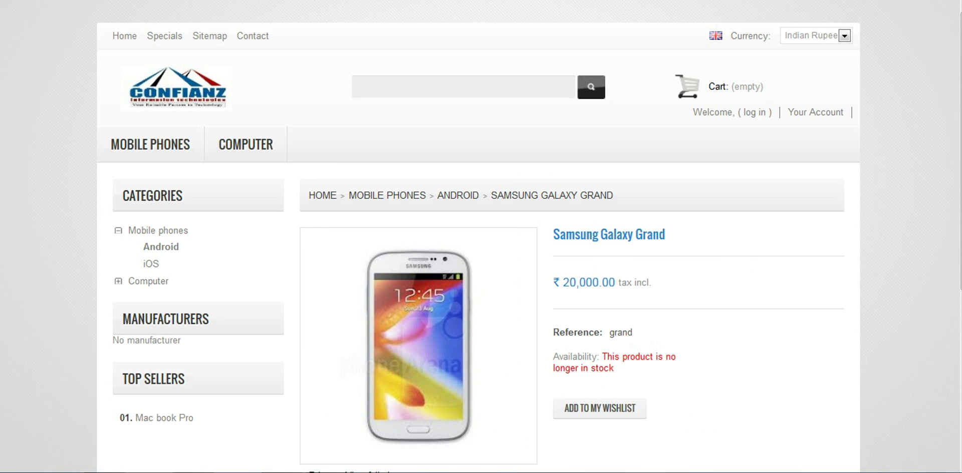
scroll(478, 241, down, 4)
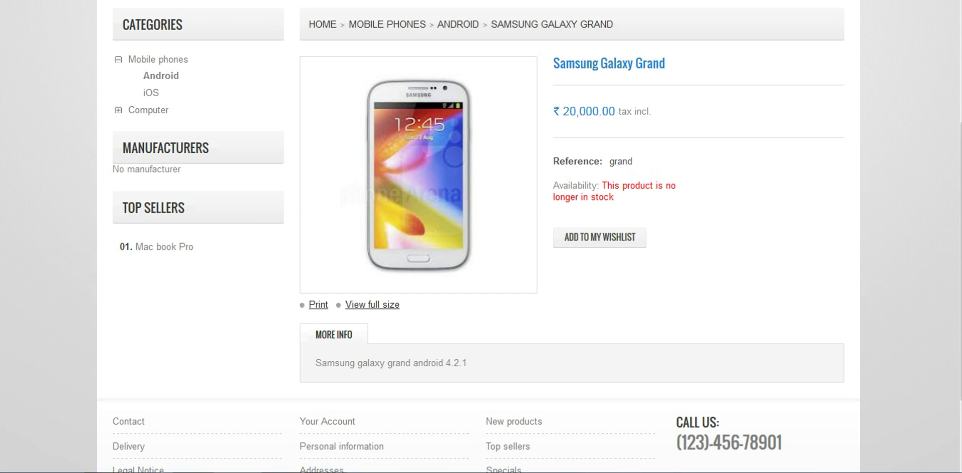
scroll(478, 240, up, 2)
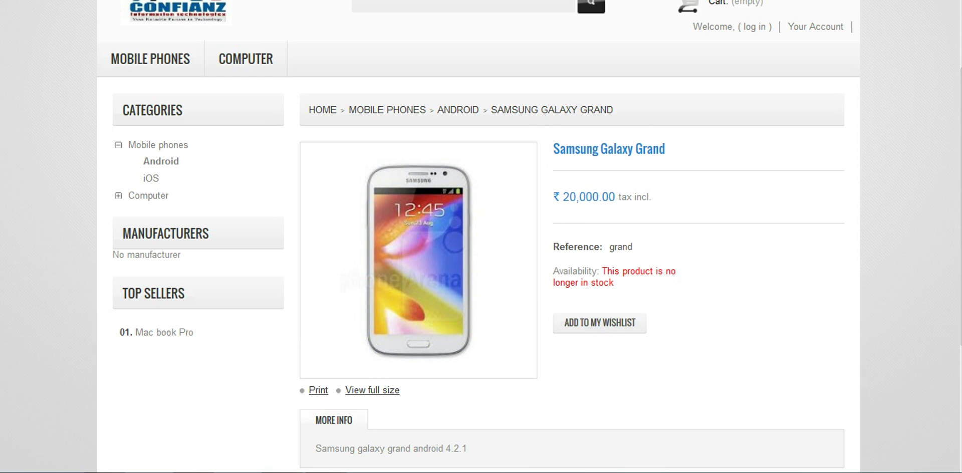
scroll(478, 240, up, 2)
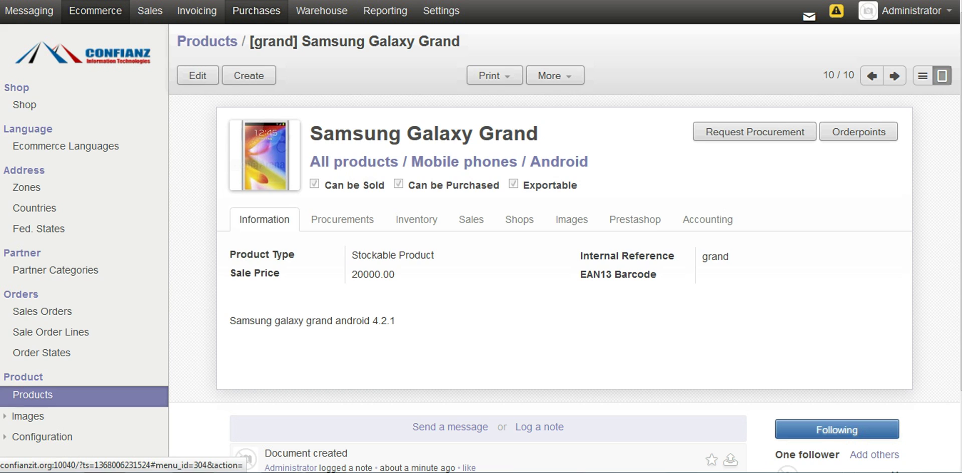
Step: Start a new blank Request for Quotation under Purchases > Quotations
click(256, 11)
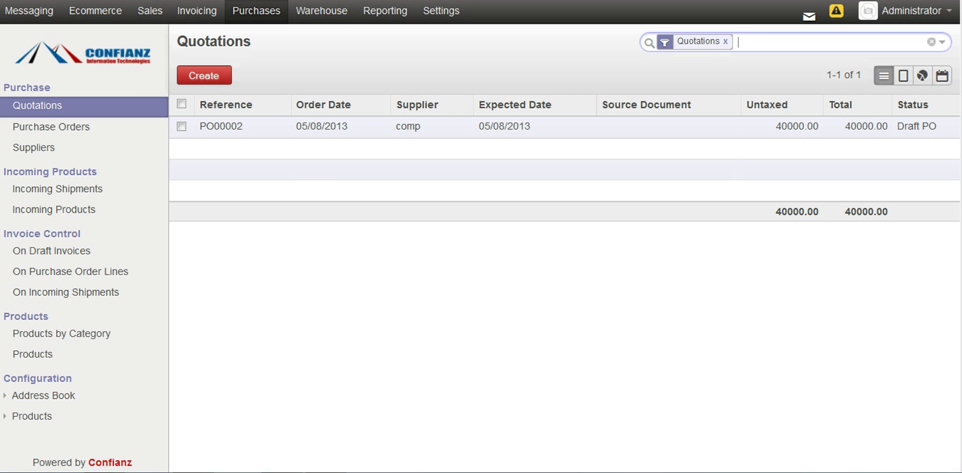
key(alt+c)
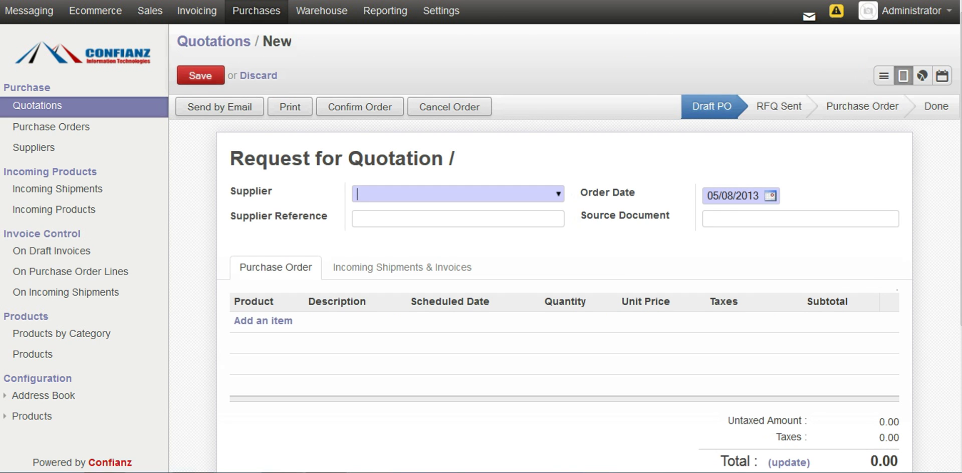
Step: Choose supplier comp and enter supplier reference cp
key(Down)
key(Down)
key(Return)
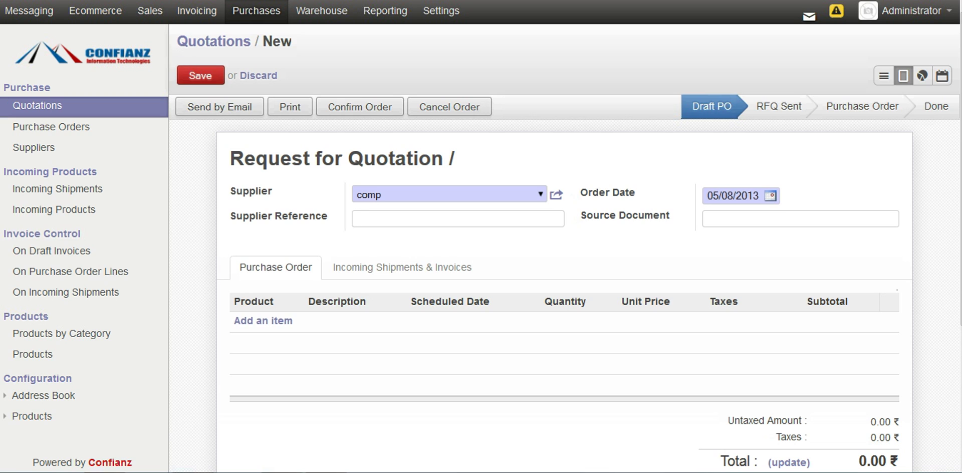
key(Tab)
text(cp)
Step: Add an order line for 3 units of [grand] Samsung Galaxy Grand, then view shipment and invoicing details
click(264, 321)
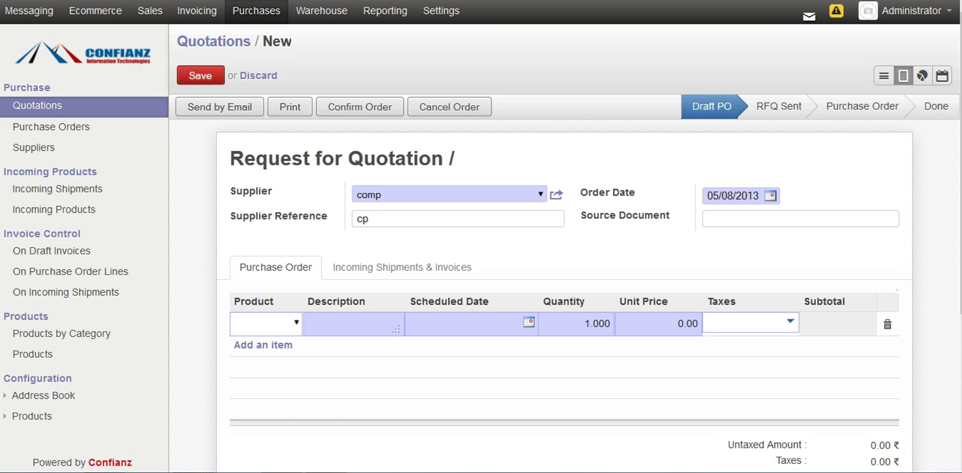
key(Down)
key(Down)
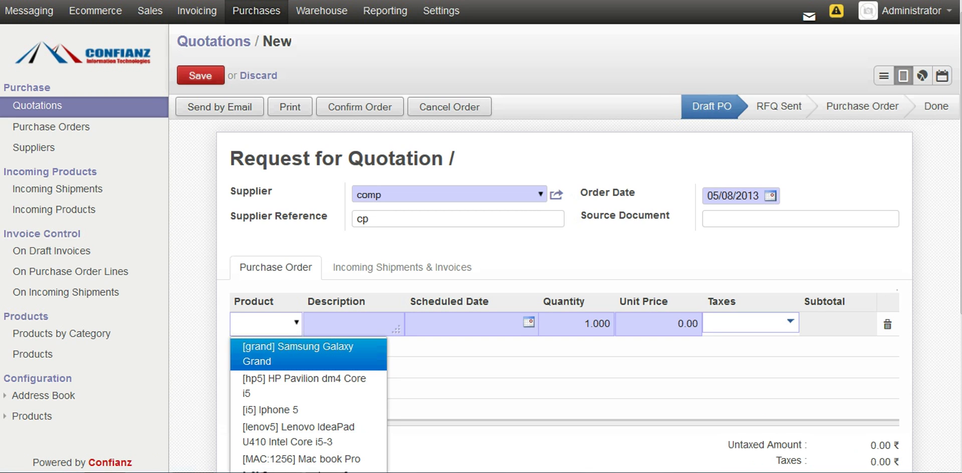
key(Return)
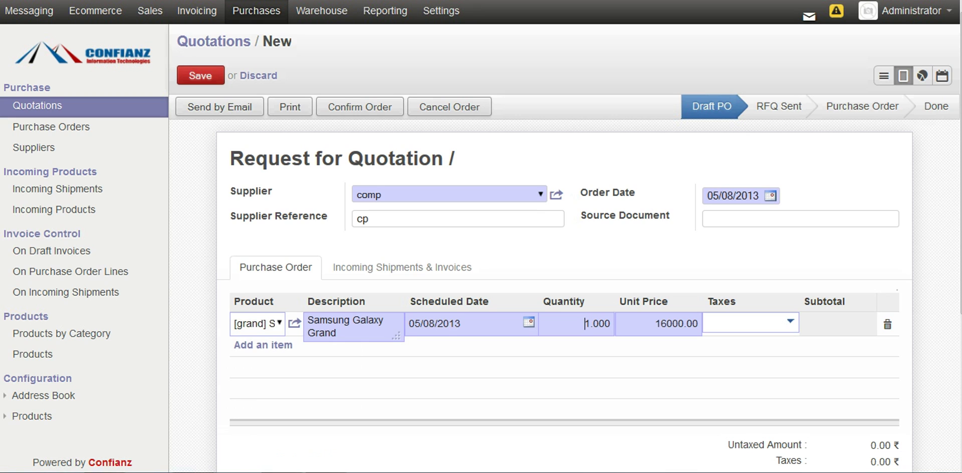
click(591, 323)
key(BackSpace)
text(3)
scroll(481, 236, down, 1)
scroll(481, 237, down, 3)
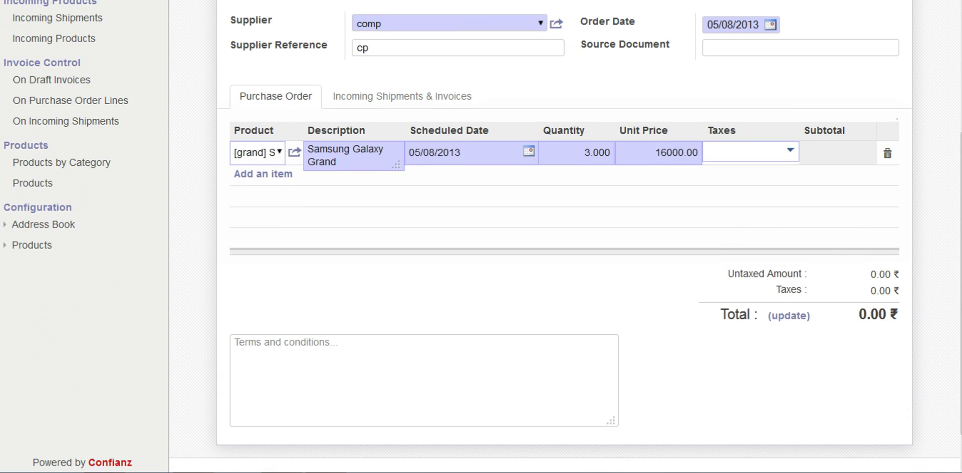
scroll(481, 236, up, 4)
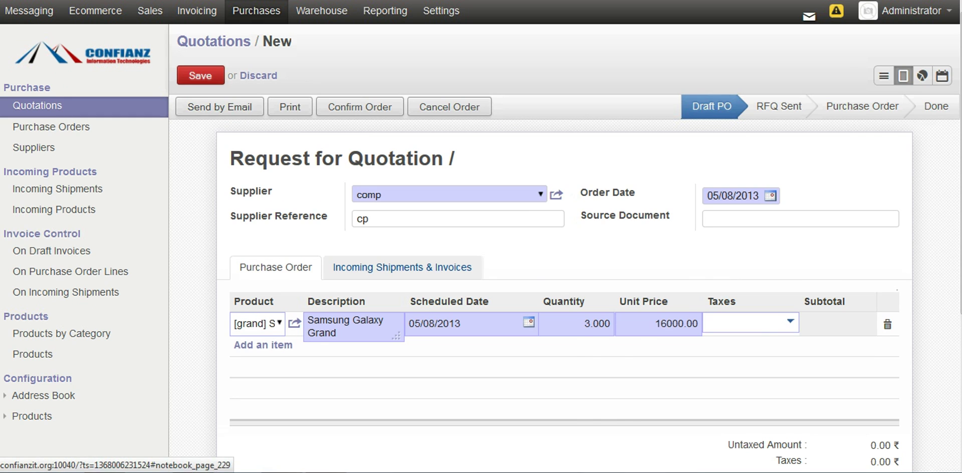
click(402, 268)
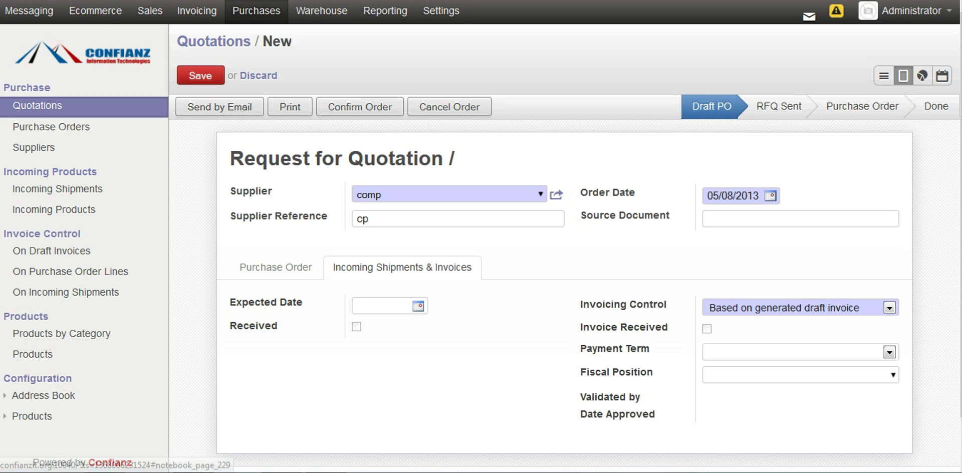
Step: Confirm PO00004 and receive its 3 Samsung Galaxy Grand units via shipment IN/00003
click(275, 267)
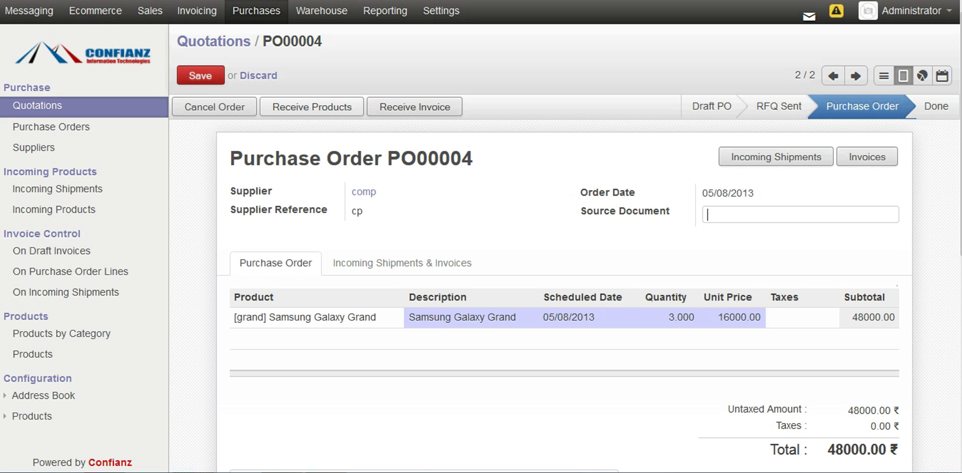
click(312, 107)
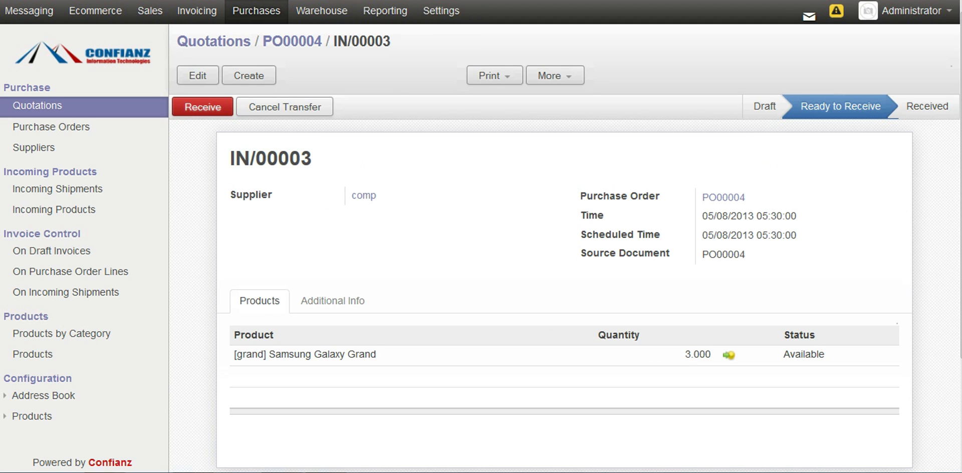
click(202, 107)
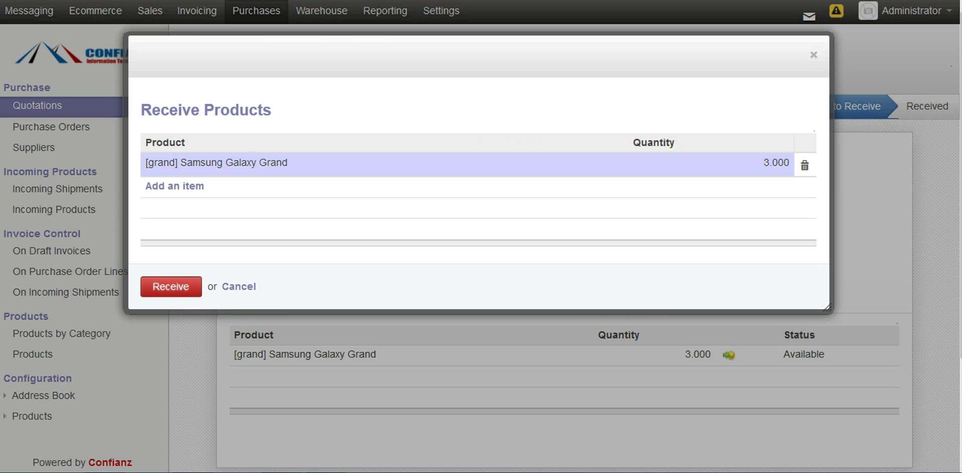
click(171, 286)
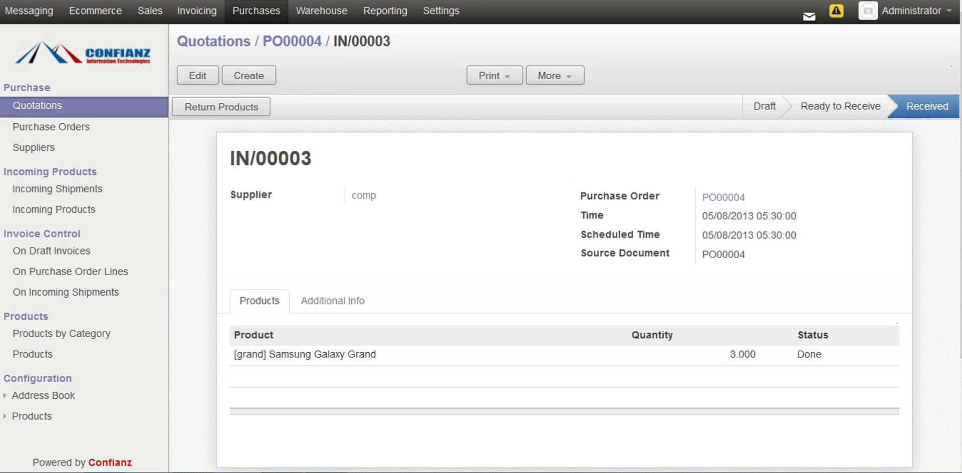
Step: Check Warehouse incoming shipments, then list warehouse products showing 3.000 Galaxy Grand on hand
click(321, 10)
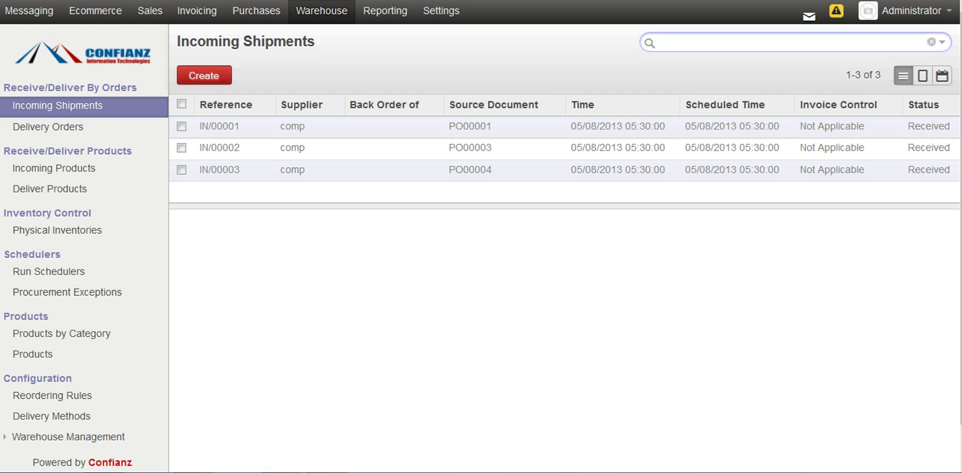
click(32, 354)
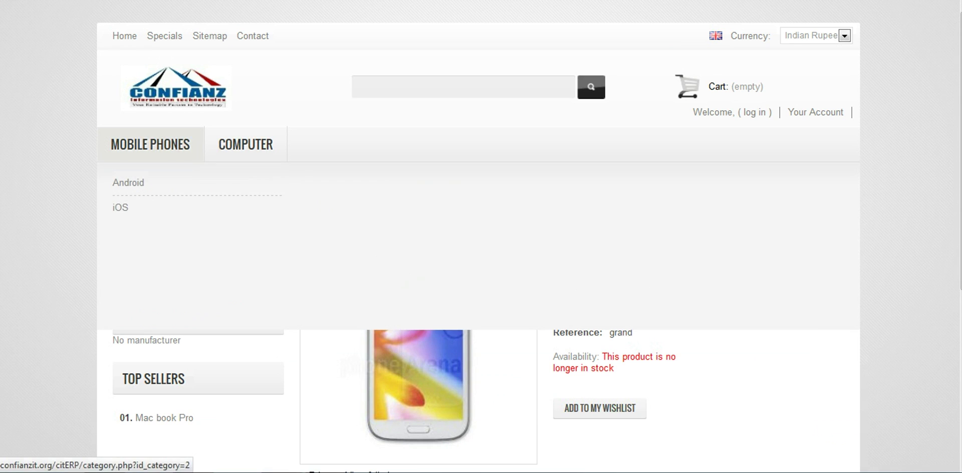
Step: Reopen the Samsung Galaxy Grand storefront page showing 3 items in stock, then go to login
mouse_move(150, 144)
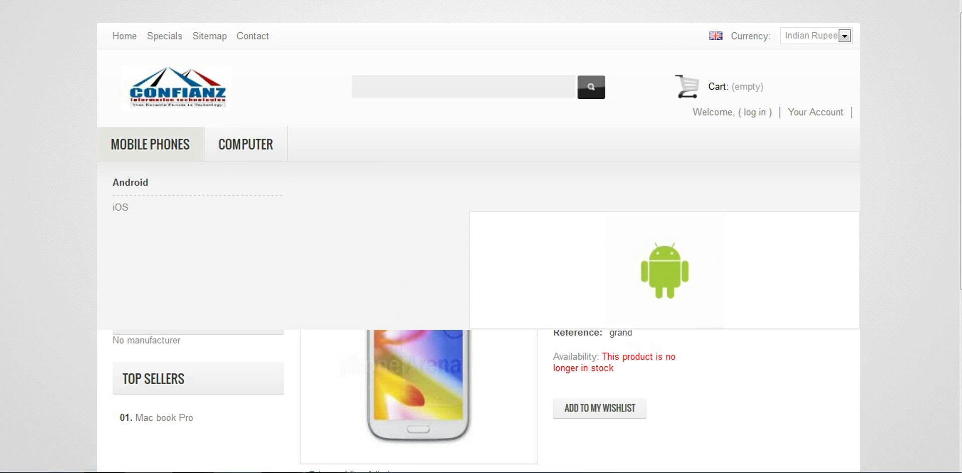
click(120, 207)
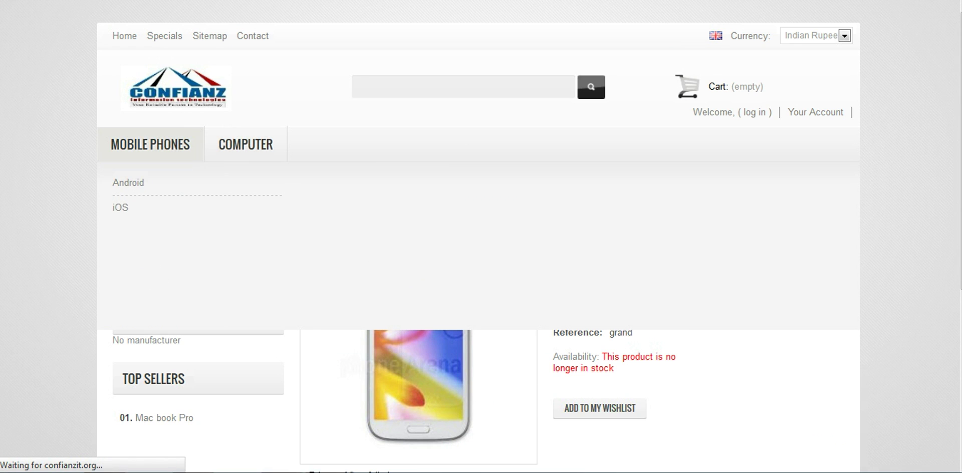
scroll(478, 237, down, 2)
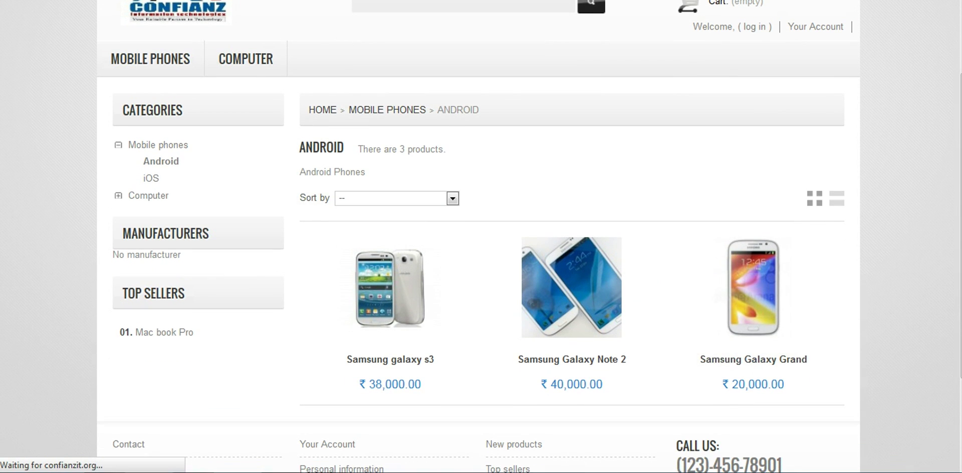
scroll(478, 237, up, 1)
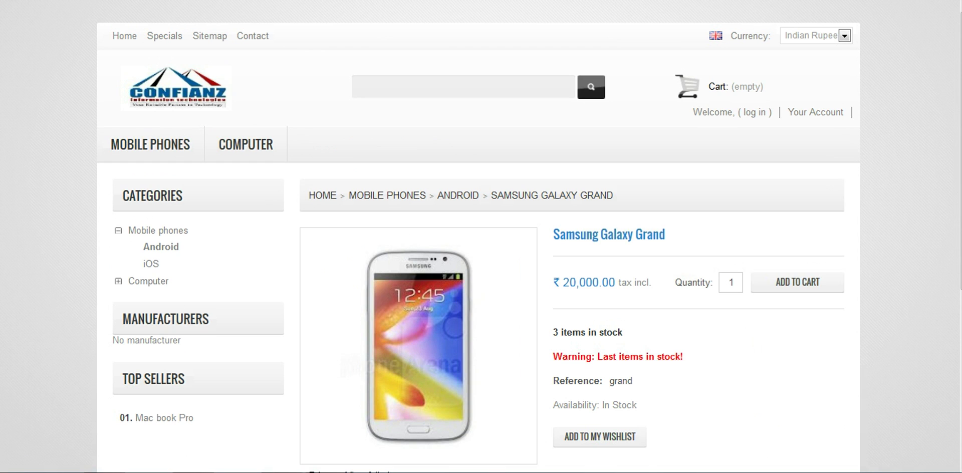
drag(638, 406, 573, 332)
click(572, 332)
click(755, 112)
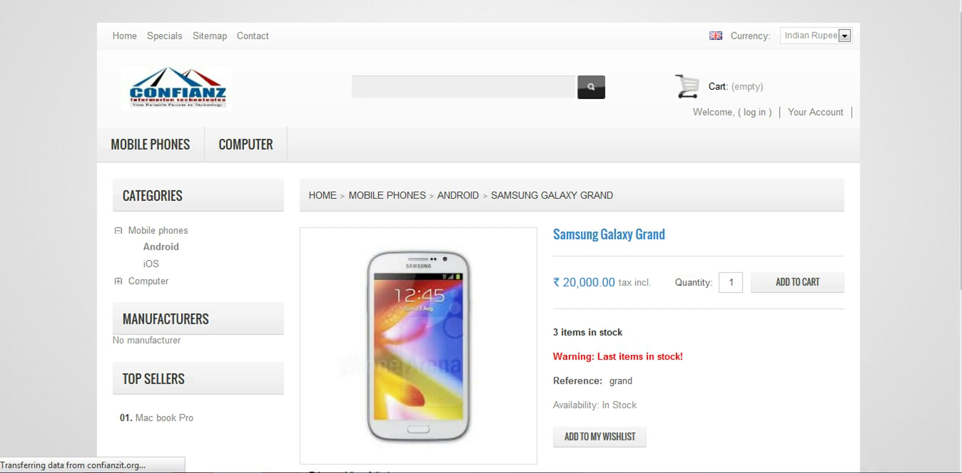
Step: Log in via the Already Registered form with the test customer's e-mail and password
scroll(480, 236, down, 4)
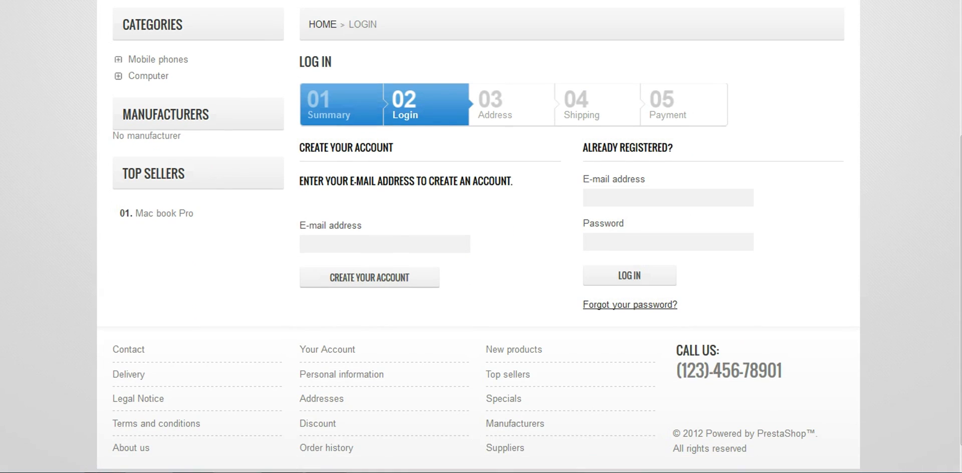
click(668, 197)
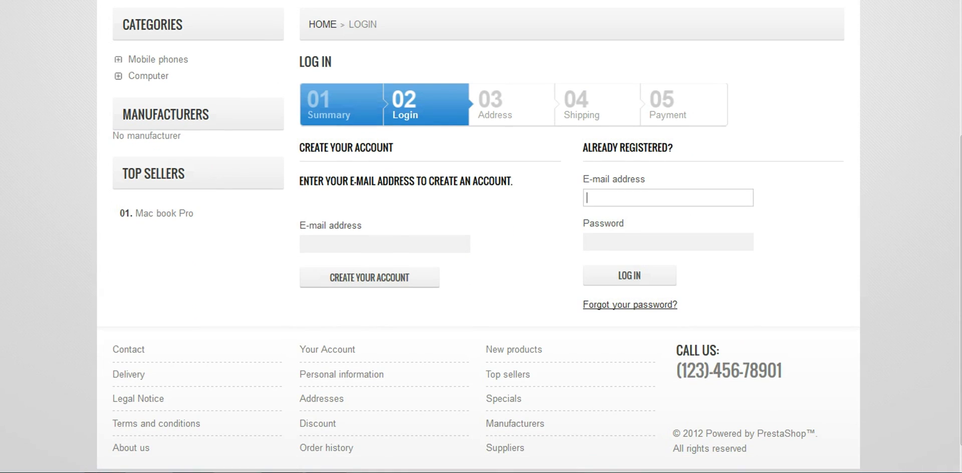
click(385, 244)
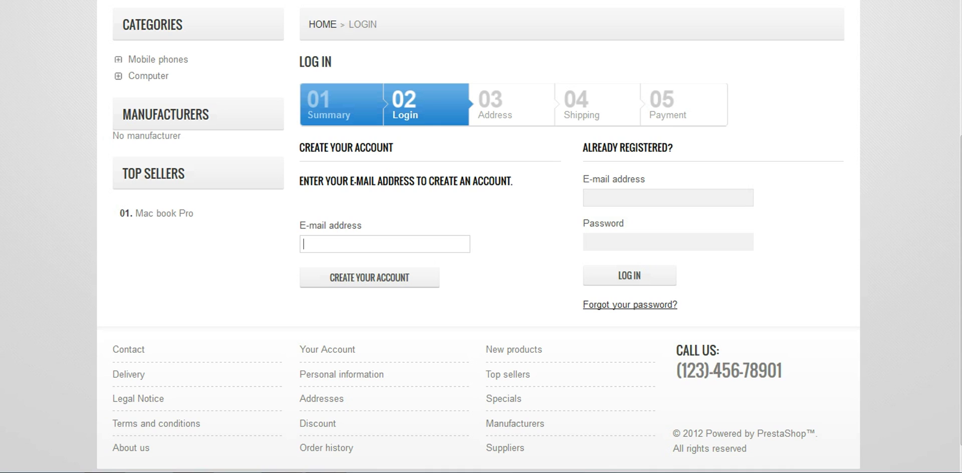
click(668, 197)
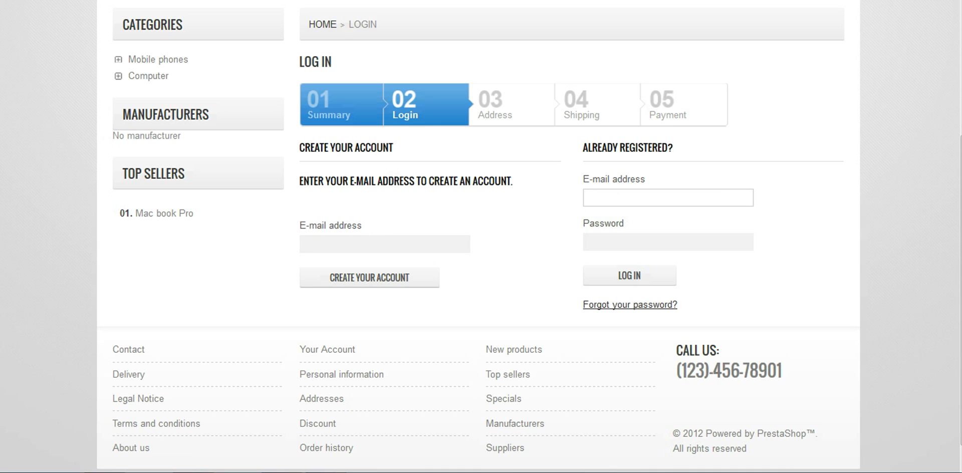
text(tea)
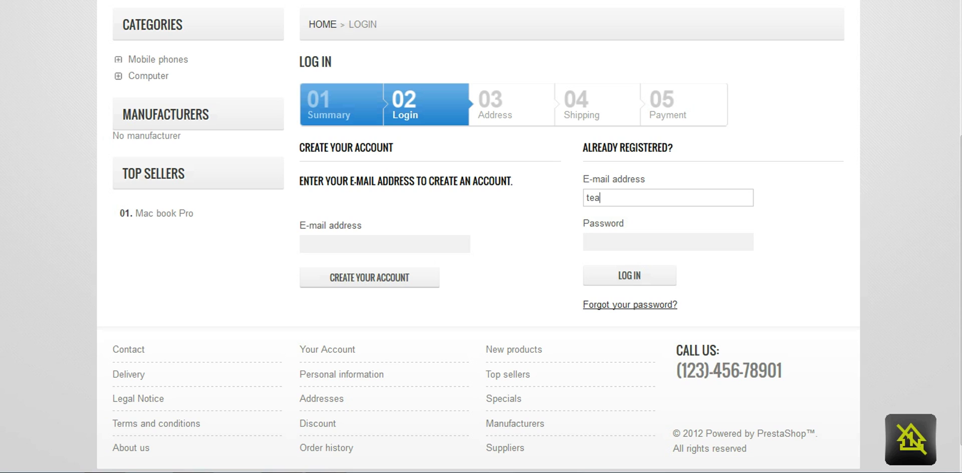
key(BackSpace)
text(st)
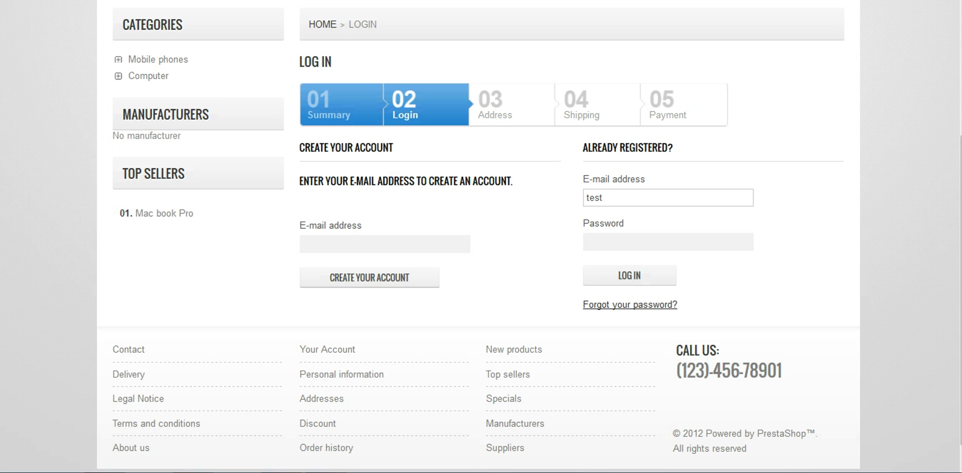
text(@test.com)
key(Tab)
text(test)
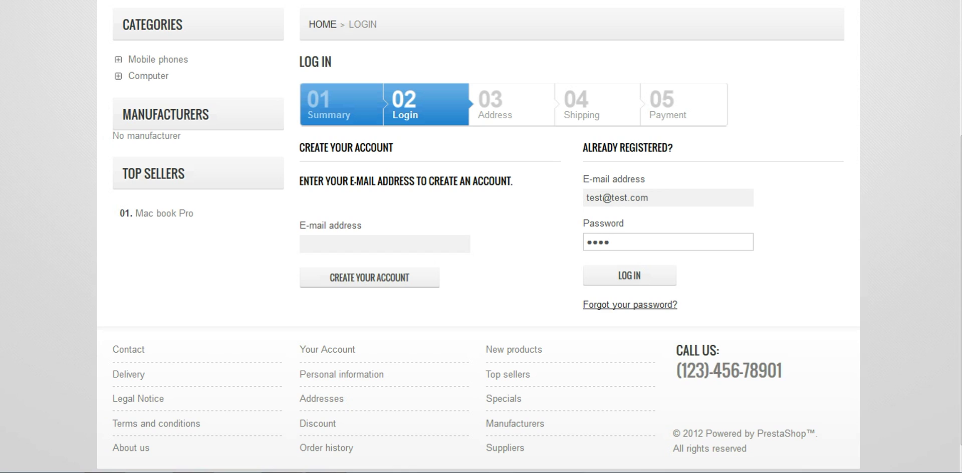
text(12345)
key(Return)
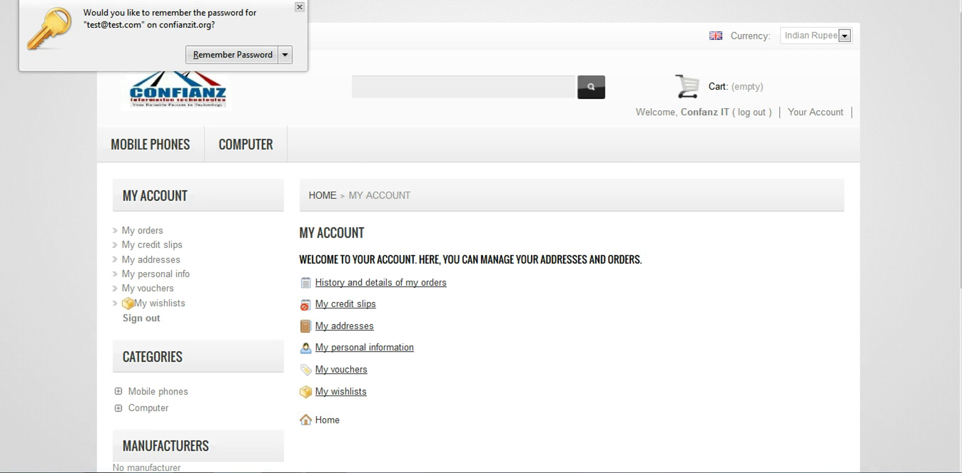
Step: Dismiss the save-password prompt and open Samsung Galaxy Grand (₹20,000.00) from New Products
click(299, 7)
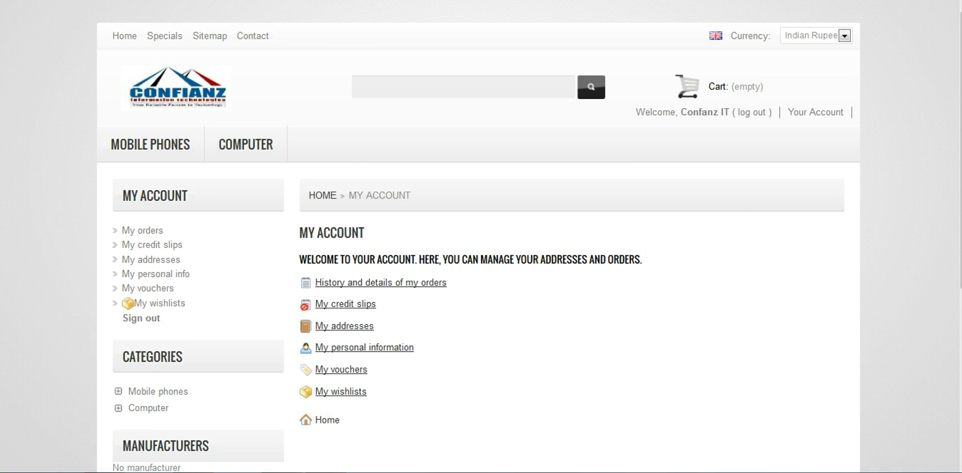
mouse_move(150, 144)
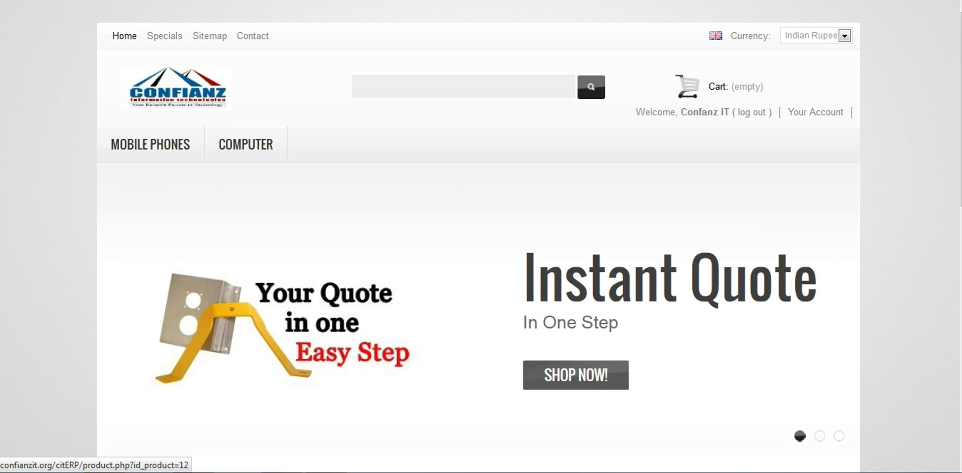
scroll(478, 240, down, 2)
scroll(478, 240, down, 3)
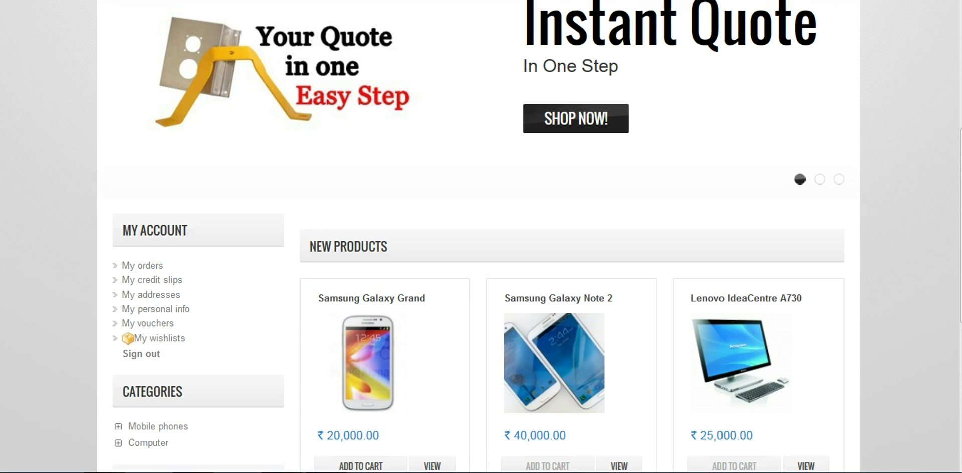
scroll(478, 240, down, 3)
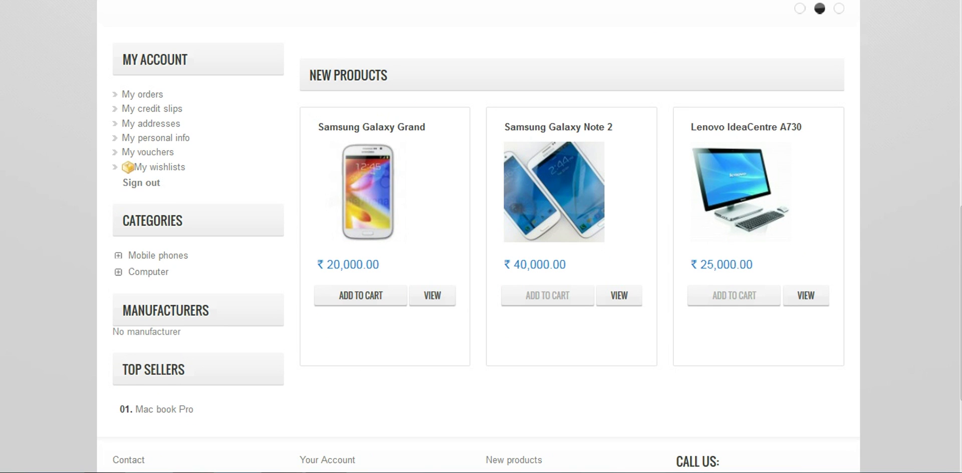
scroll(478, 236, down, 2)
scroll(479, 236, up, 6)
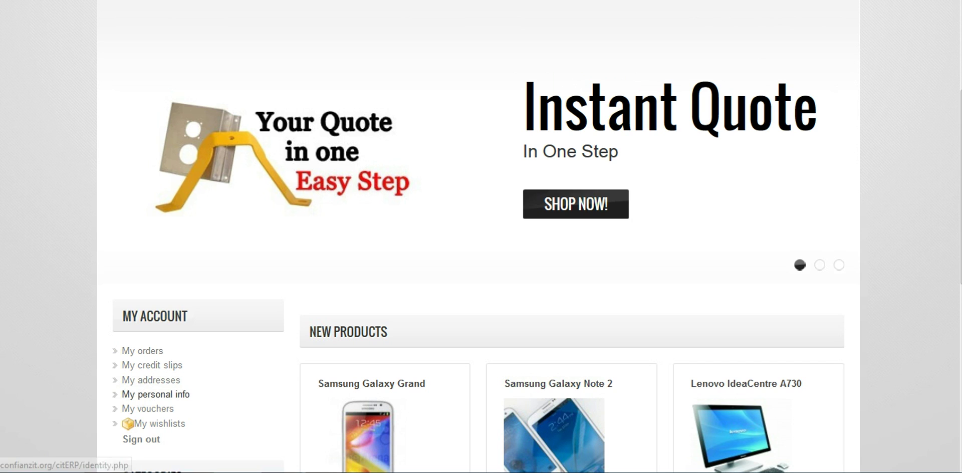
scroll(370, 386, up, 4)
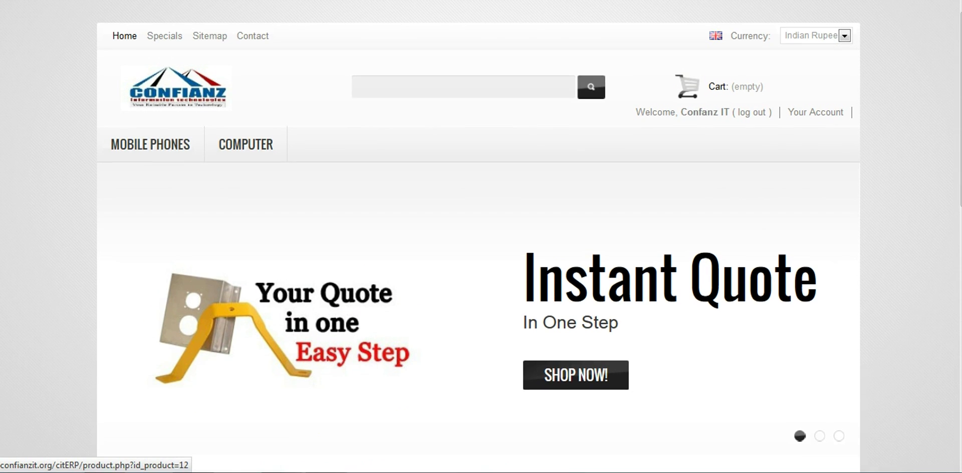
mouse_move(246, 145)
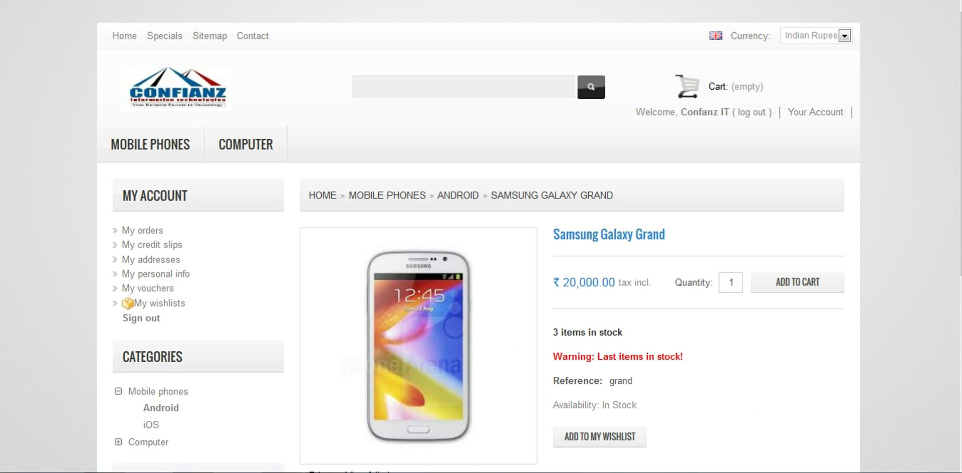
Step: Add 1 Samsung Galaxy Grand to the cart from its product page
scroll(478, 235, down, 3)
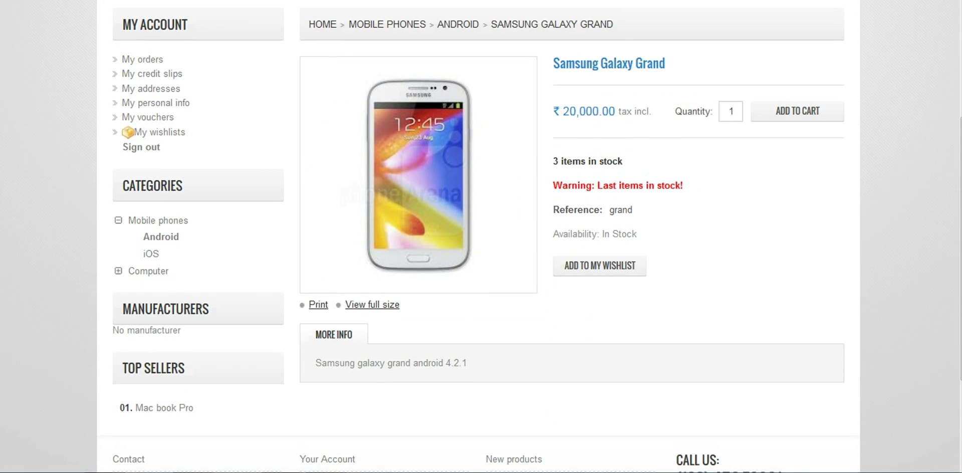
scroll(478, 236, up, 3)
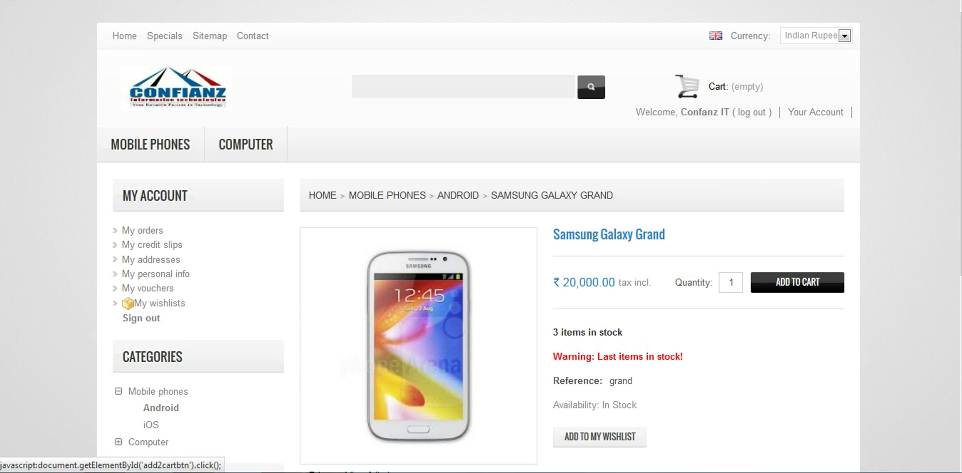
click(797, 282)
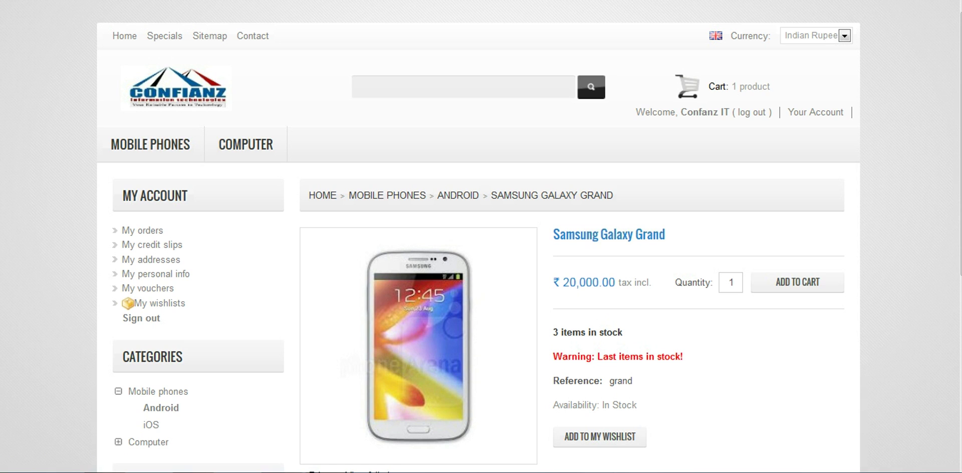
scroll(481, 240, down, 3)
scroll(481, 241, up, 3)
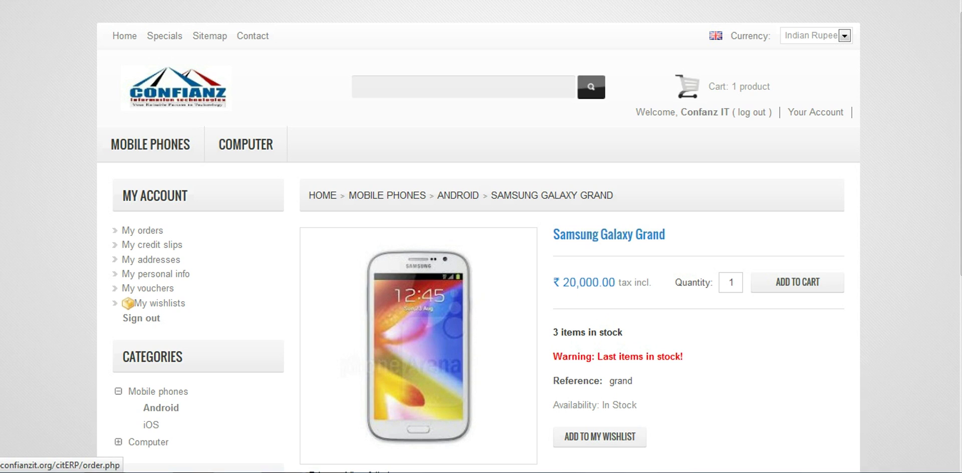
Step: Open the Cart and review the summary: one Galaxy Grand, zero tax, ₹20,000.00 total
click(718, 86)
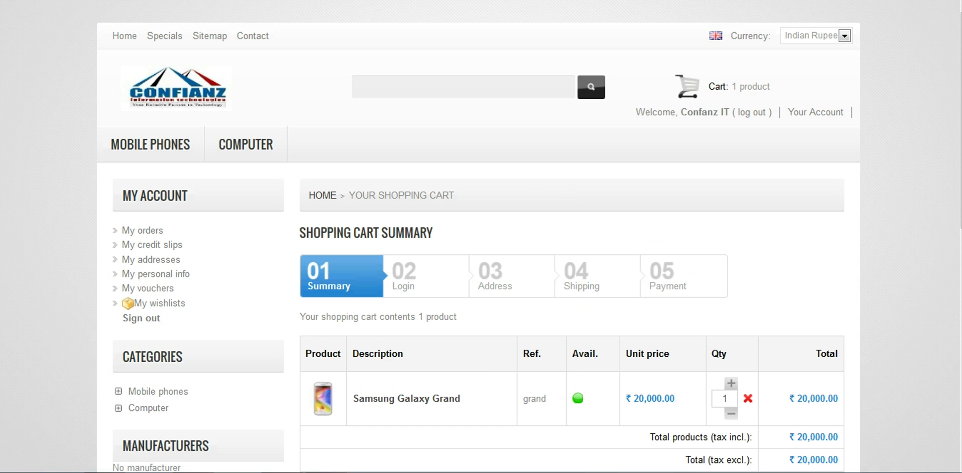
scroll(478, 301, down, 2)
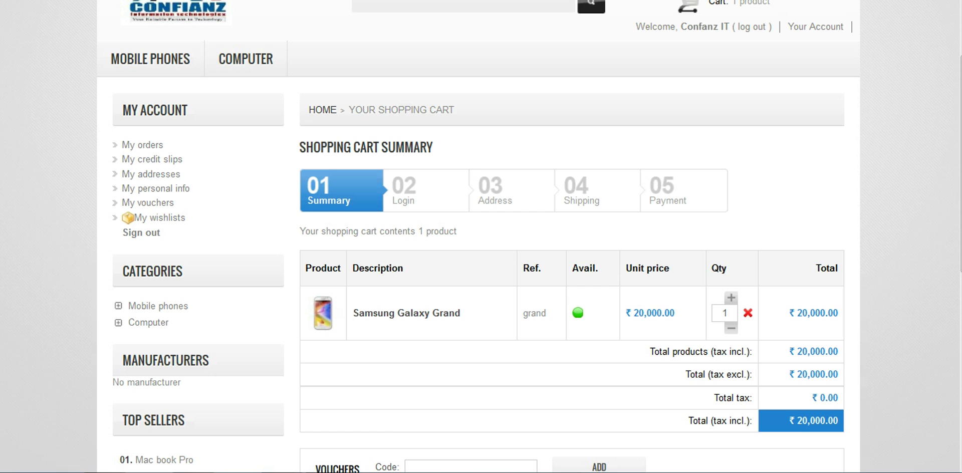
scroll(529, 250, down, 2)
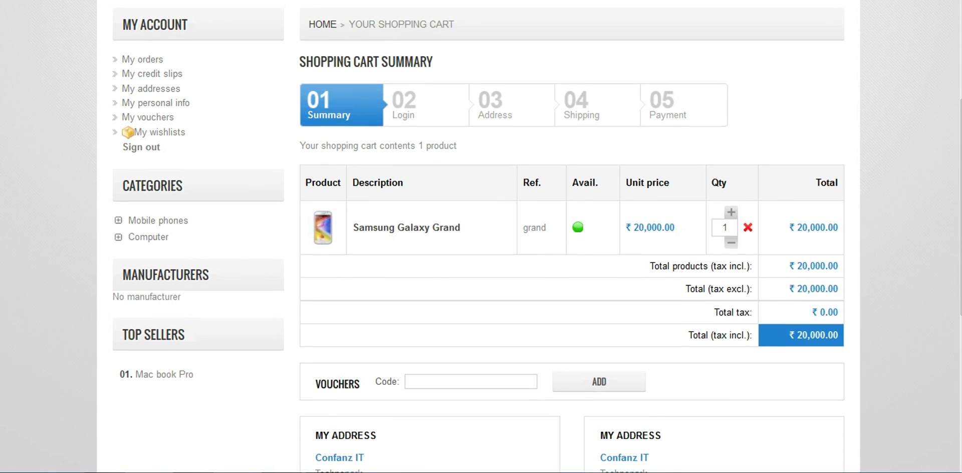
scroll(571, 236, down, 2)
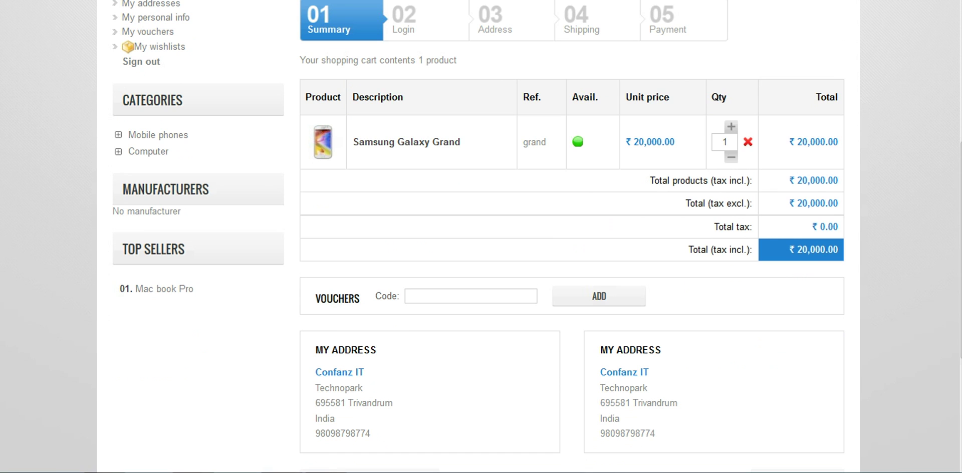
scroll(571, 251, up, 6)
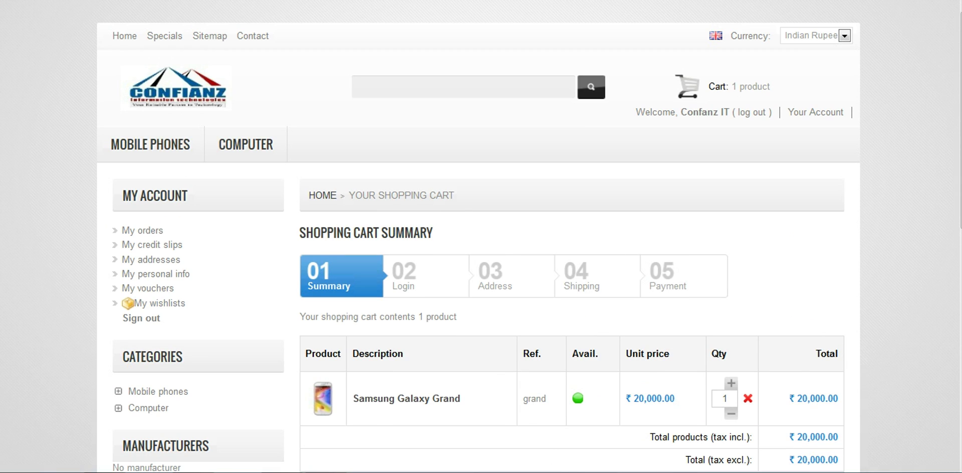
scroll(571, 250, down, 4)
scroll(571, 251, up, 3)
scroll(571, 251, down, 1)
scroll(571, 251, down, 7)
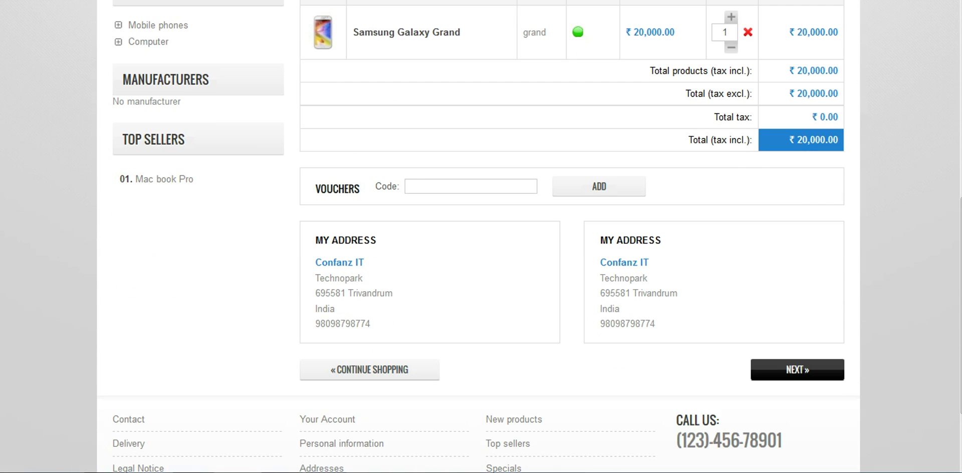
Step: Proceed to checkout and keep My address as the delivery and billing address
click(797, 369)
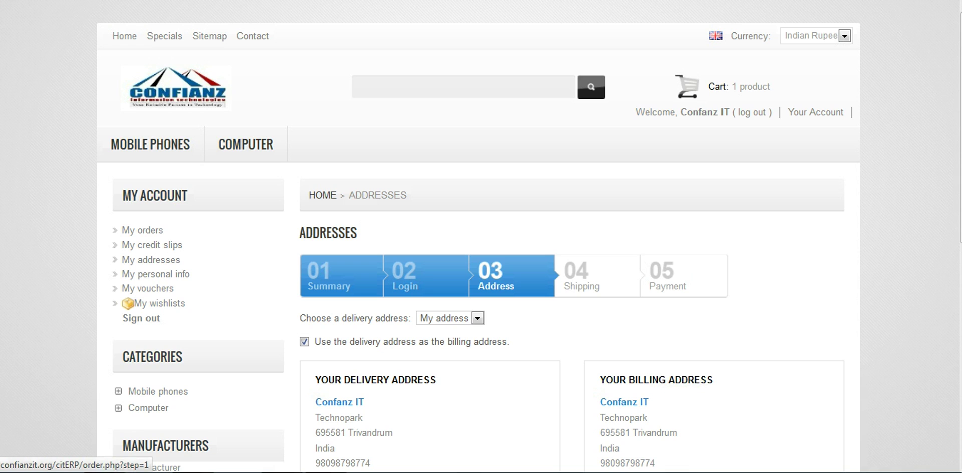
scroll(481, 236, down, 3)
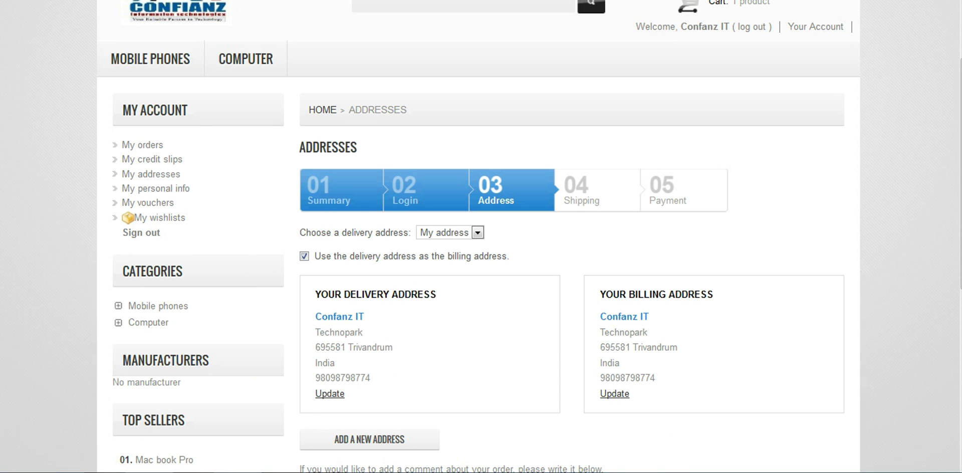
click(477, 233)
click(441, 246)
scroll(479, 235, down, 3)
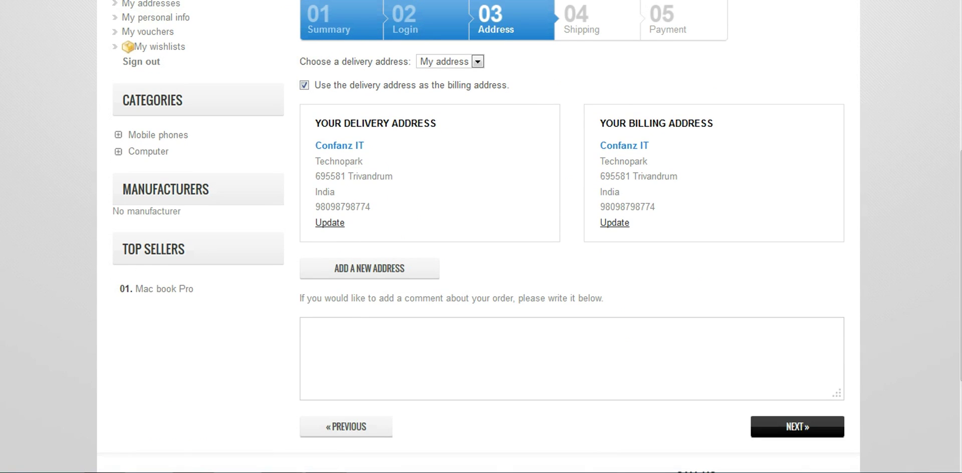
Step: On the Shipping step, accept the terms of service with free Confianz Shipping as carrier
click(797, 426)
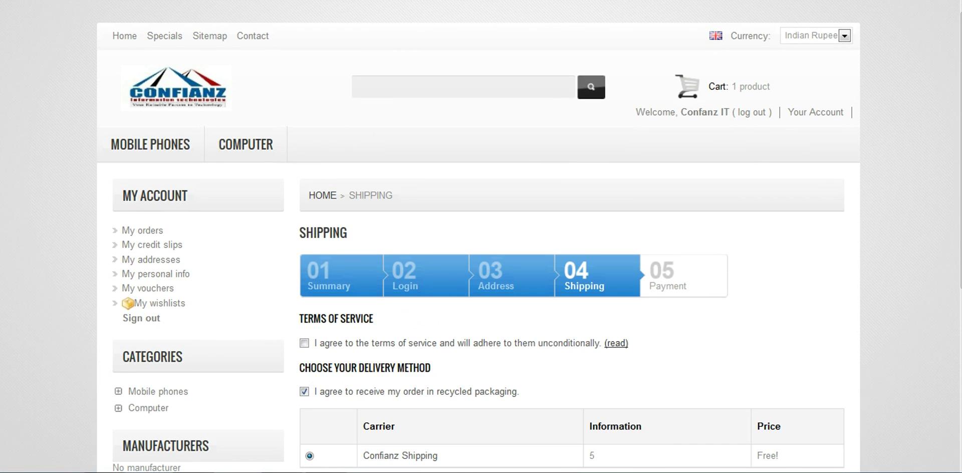
scroll(529, 236, down, 2)
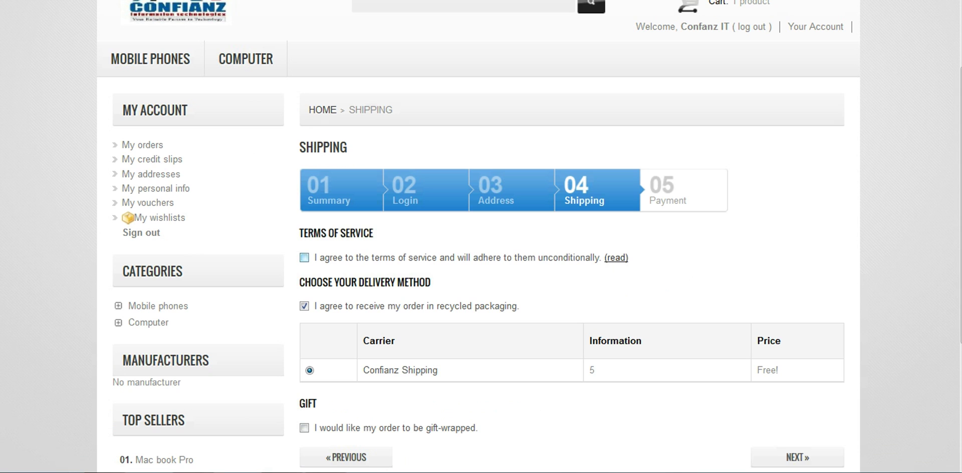
click(304, 258)
scroll(529, 236, down, 2)
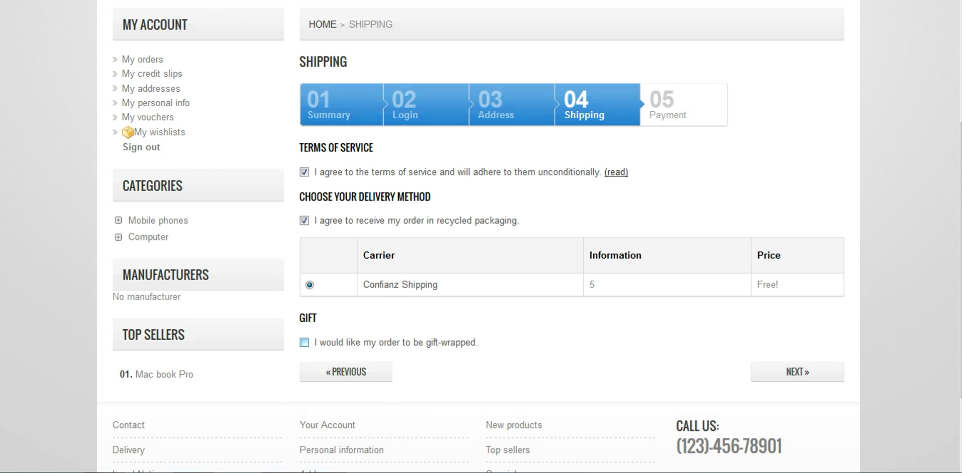
scroll(304, 257, down, 2)
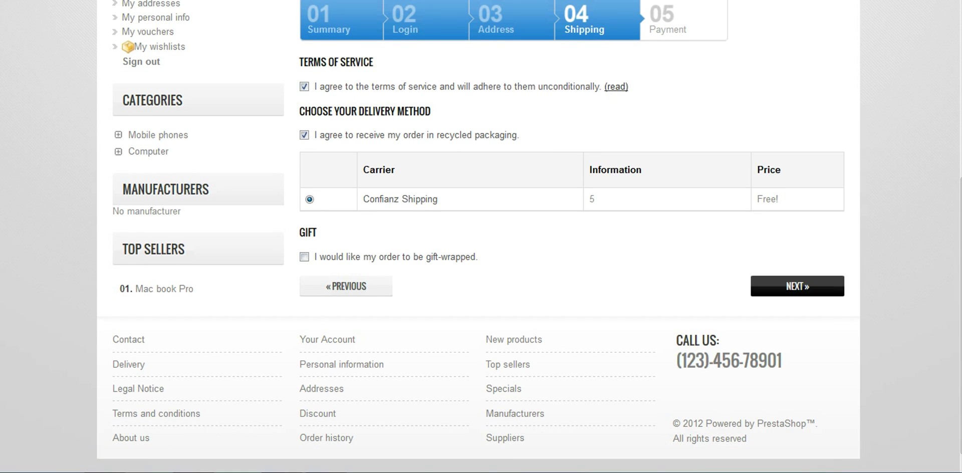
Step: Continue to the Payment step and choose 'Pay with cash on delivery (COD)'
click(797, 286)
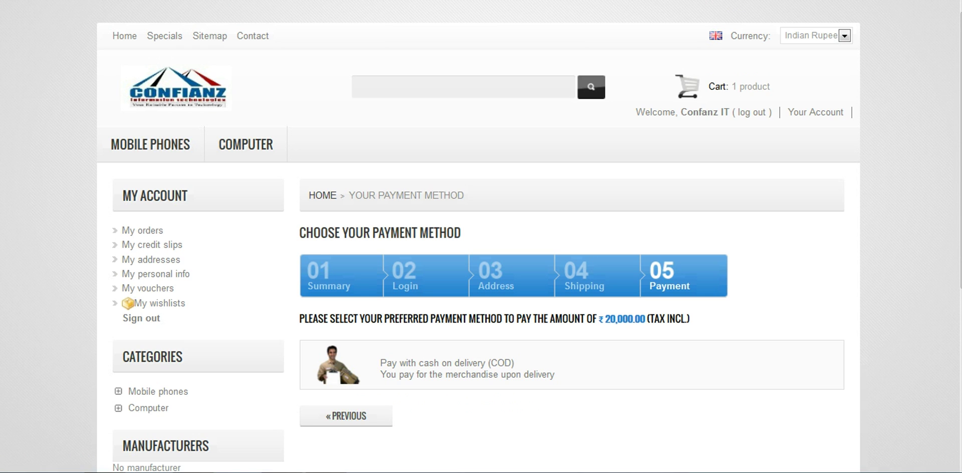
scroll(571, 365, down, 3)
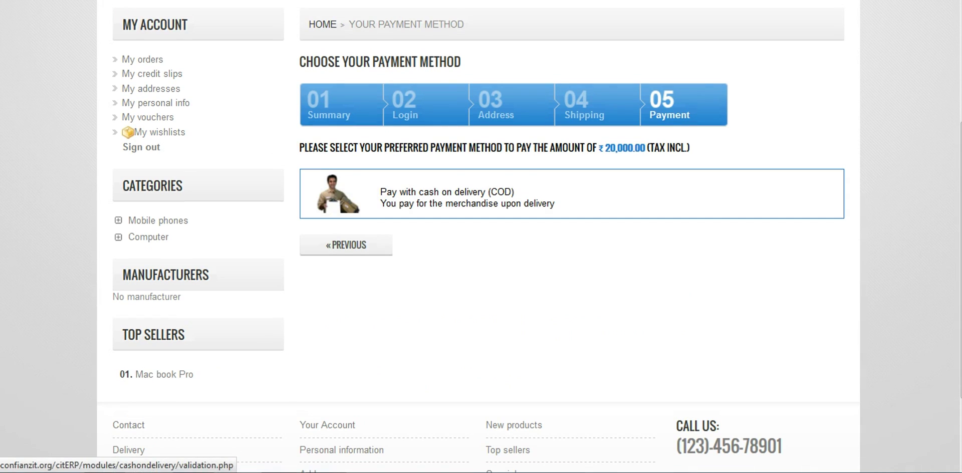
scroll(246, 144, up, 3)
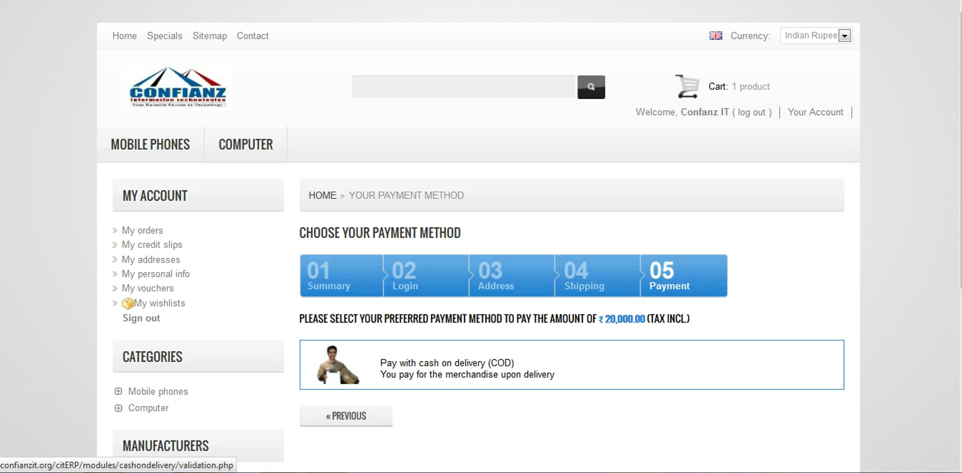
click(467, 369)
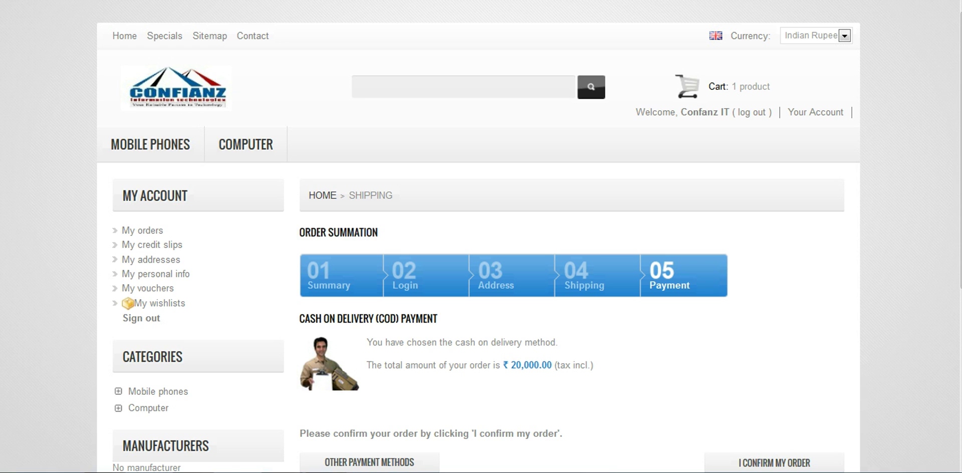
scroll(481, 235, down, 3)
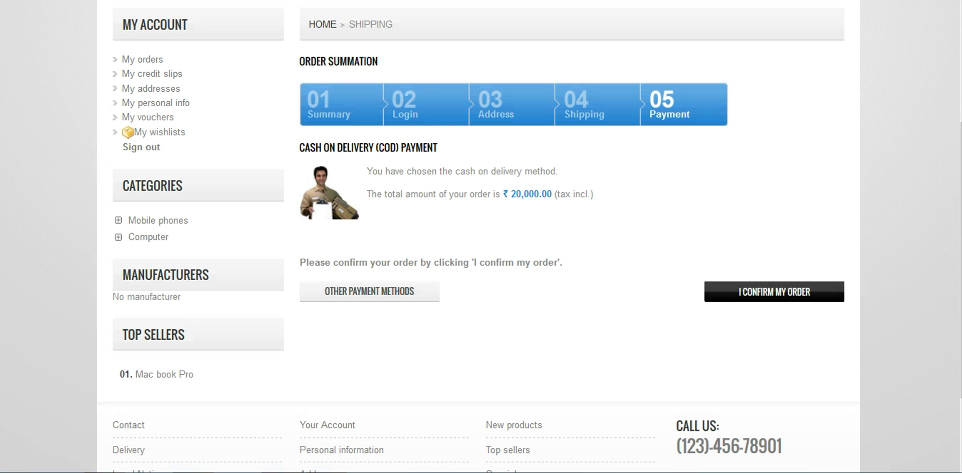
Step: Confirm the order with 'I CONFIRM MY ORDER' and review the confirmation page
click(774, 291)
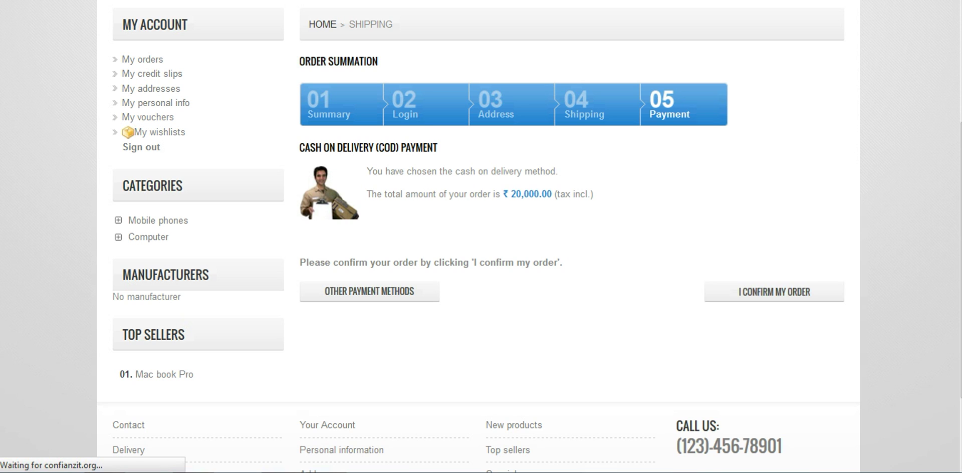
scroll(478, 235, up, 3)
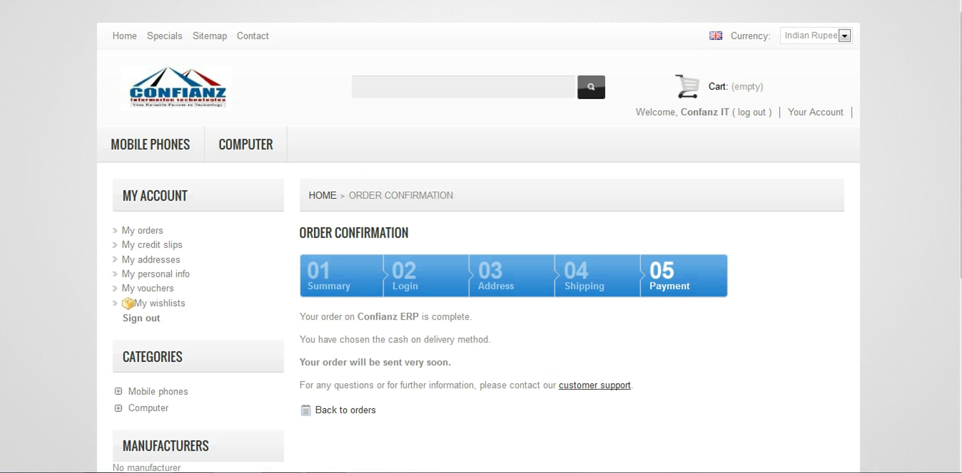
scroll(478, 235, down, 3)
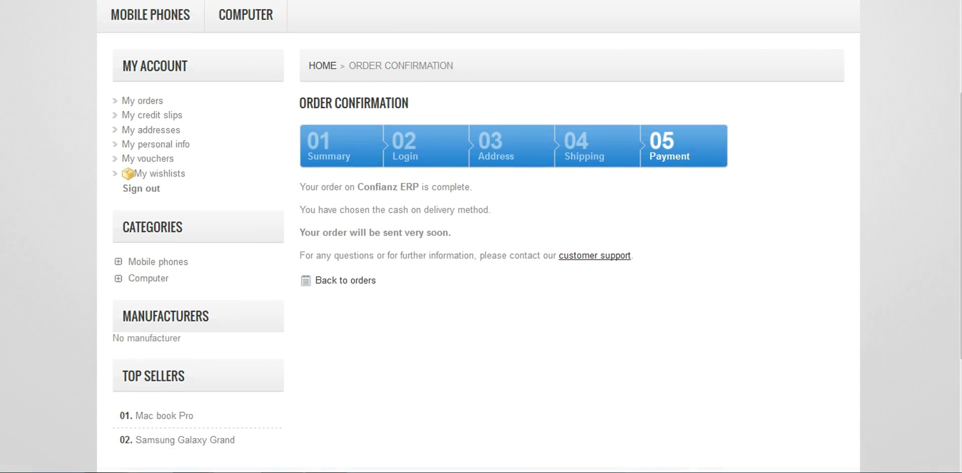
scroll(478, 235, up, 3)
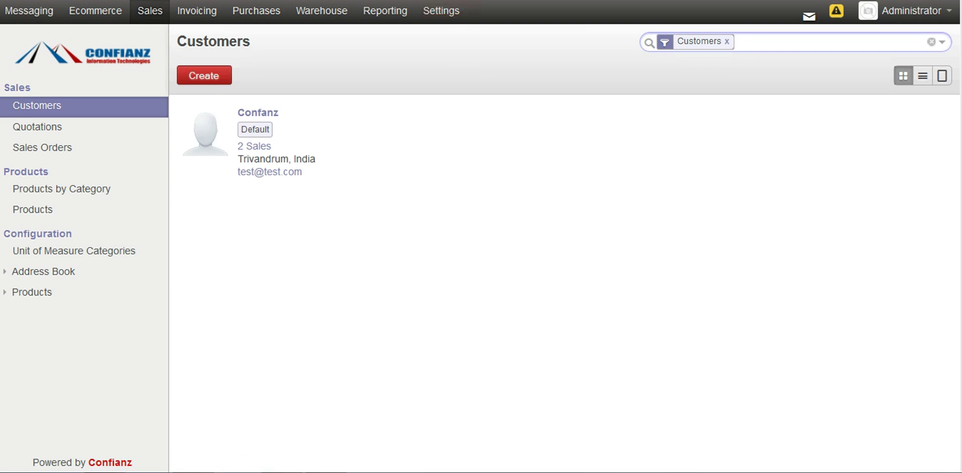
Step: Go to Sales Orders > Quotations and open SO002 with the Samsung Galaxy Grand
click(42, 147)
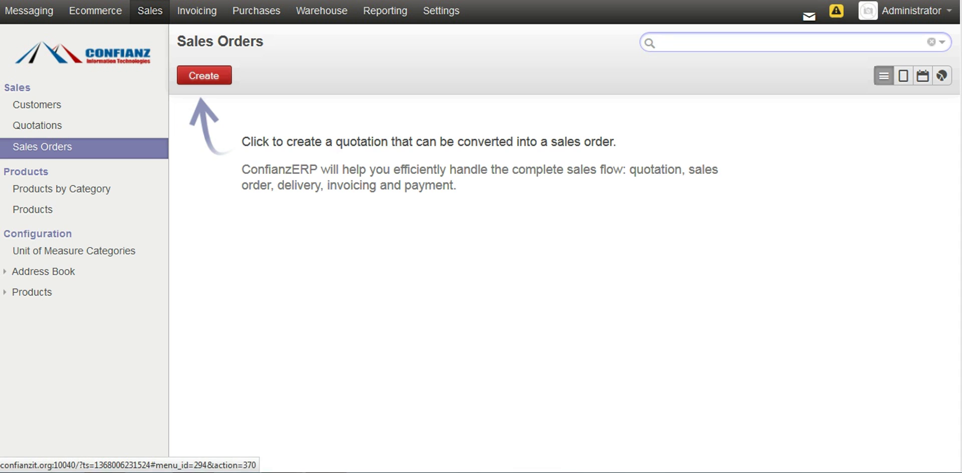
click(37, 125)
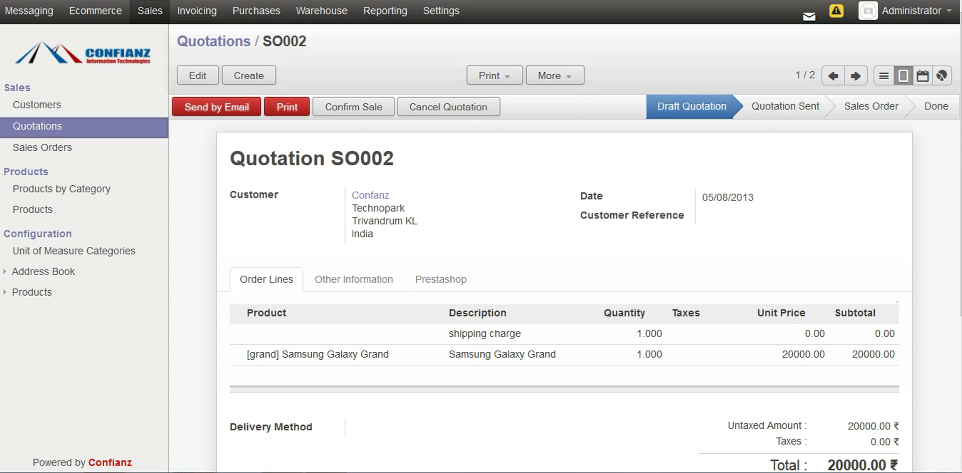
scroll(566, 251, down, 3)
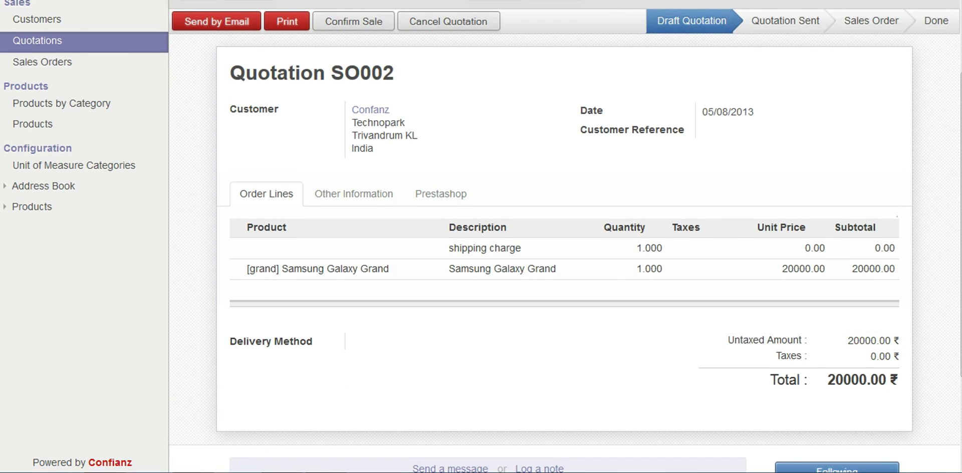
scroll(566, 250, down, 2)
scroll(565, 250, up, 4)
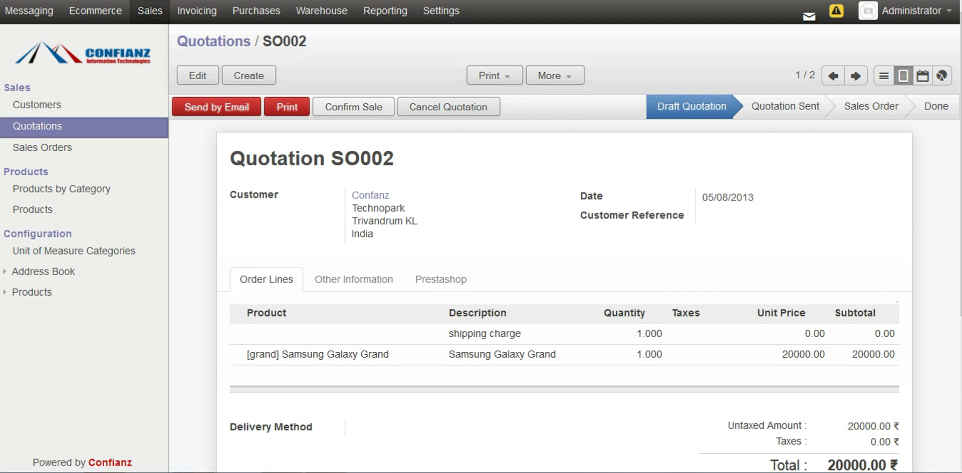
Step: Confirm SO002 as a sale and open its delivery order OUT/00001
click(353, 107)
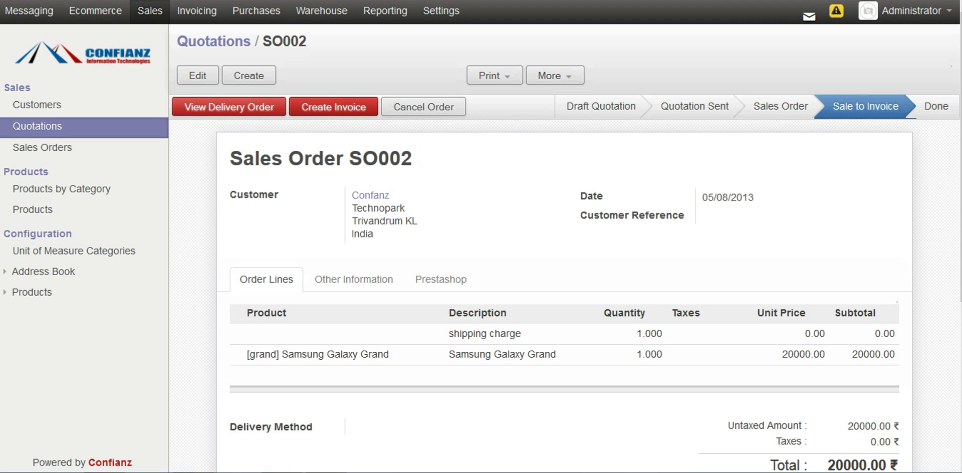
click(229, 107)
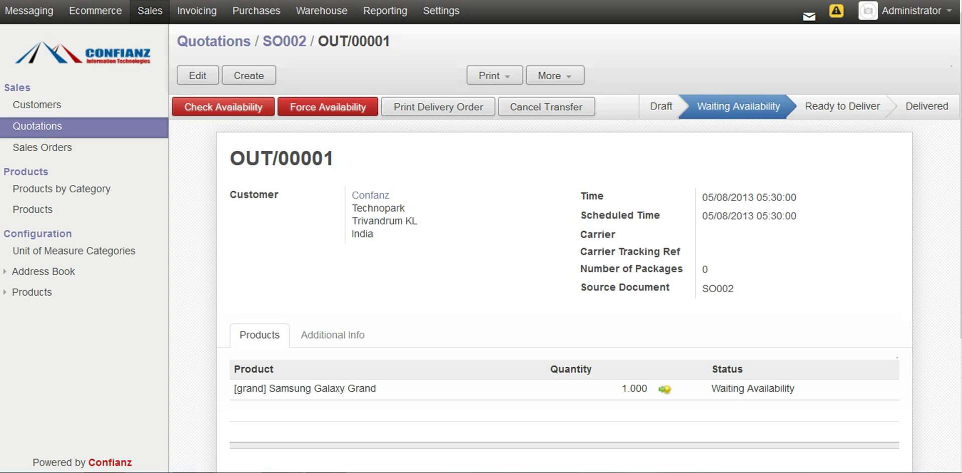
Step: Check availability and deliver the Samsung Galaxy Grand on OUT/00001, then return to Customers
click(223, 106)
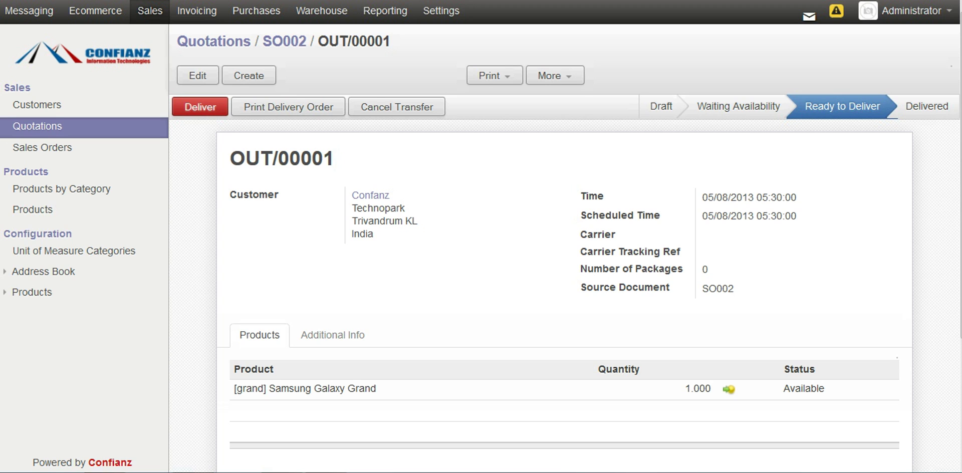
click(200, 107)
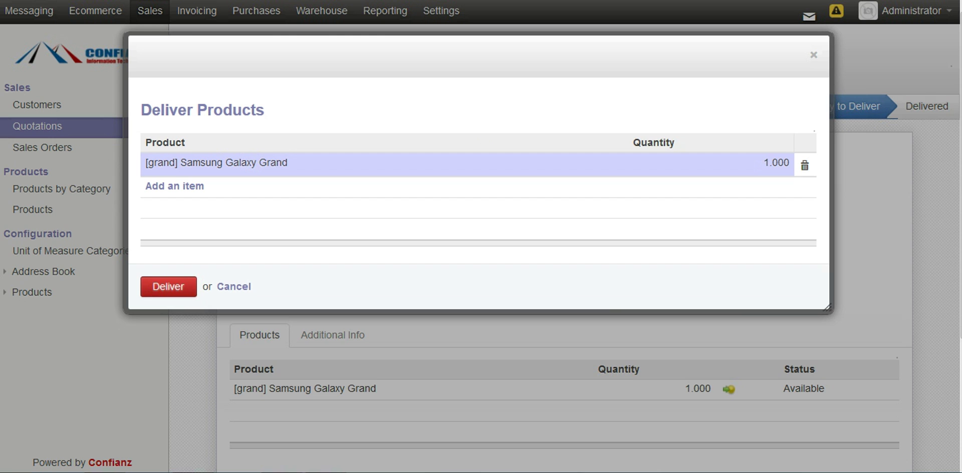
click(169, 286)
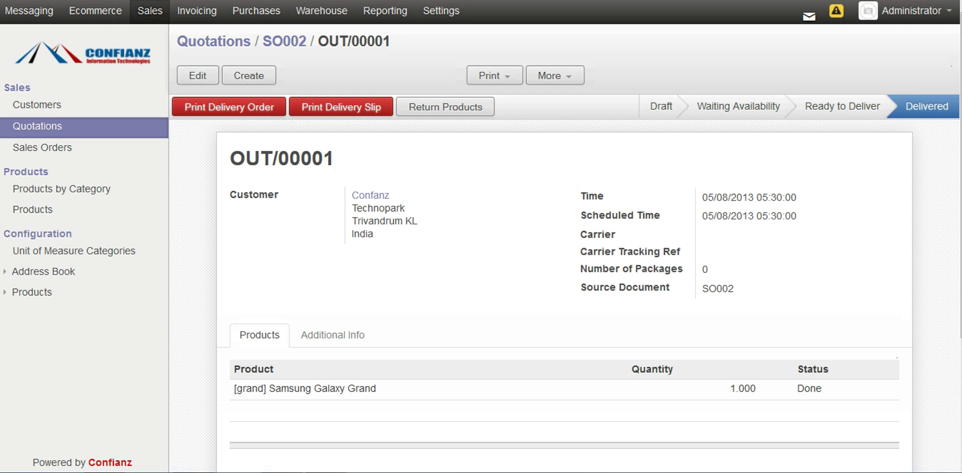
click(37, 104)
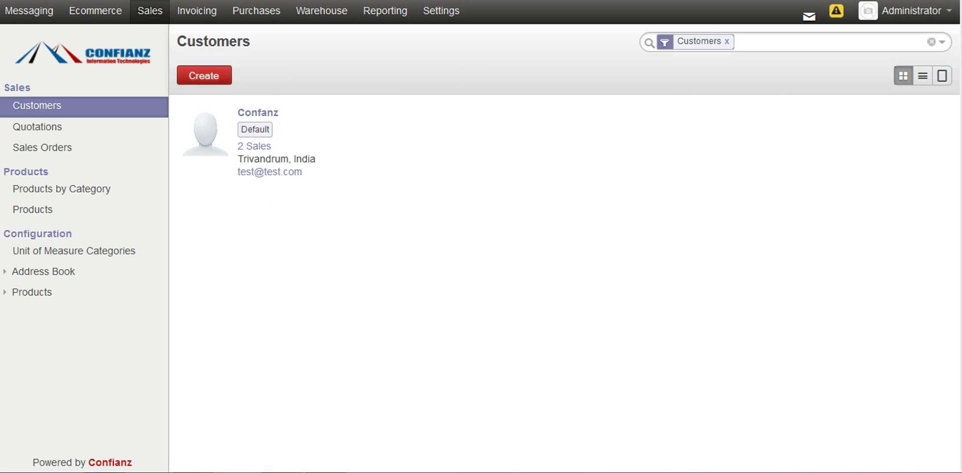
Step: Open the Sales Analysis report under Reporting and show its filter and grouping options
click(385, 10)
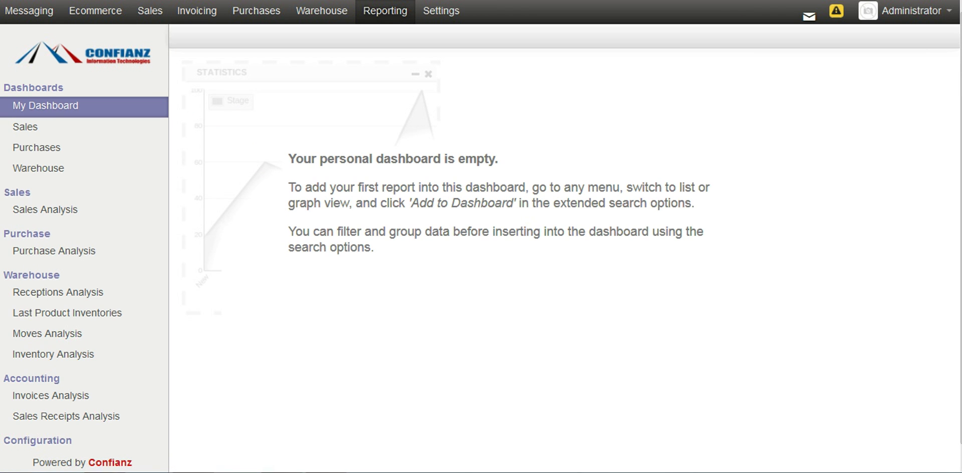
click(45, 209)
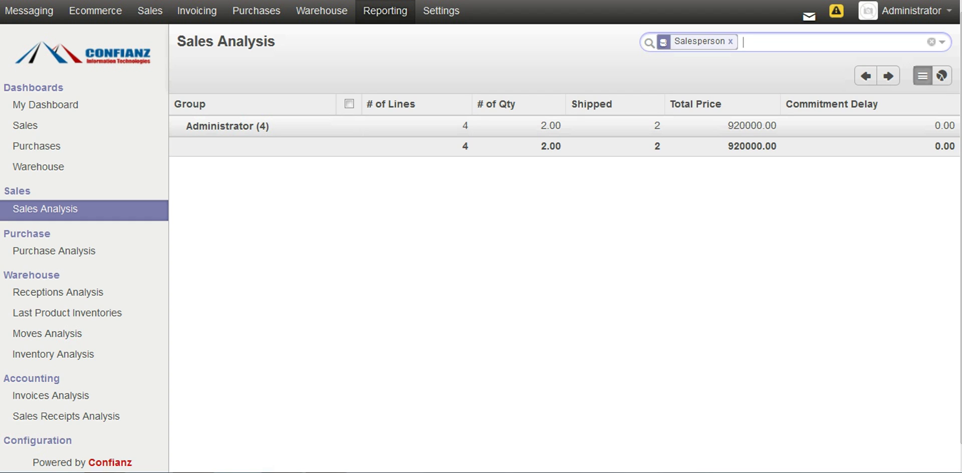
click(942, 42)
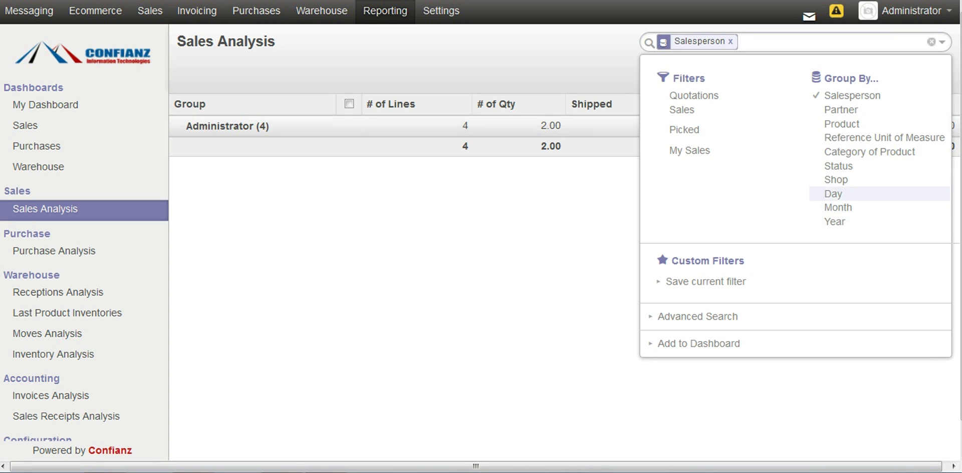
Step: Add Month and Product groupings to the Sales Analysis and close the search options
click(838, 206)
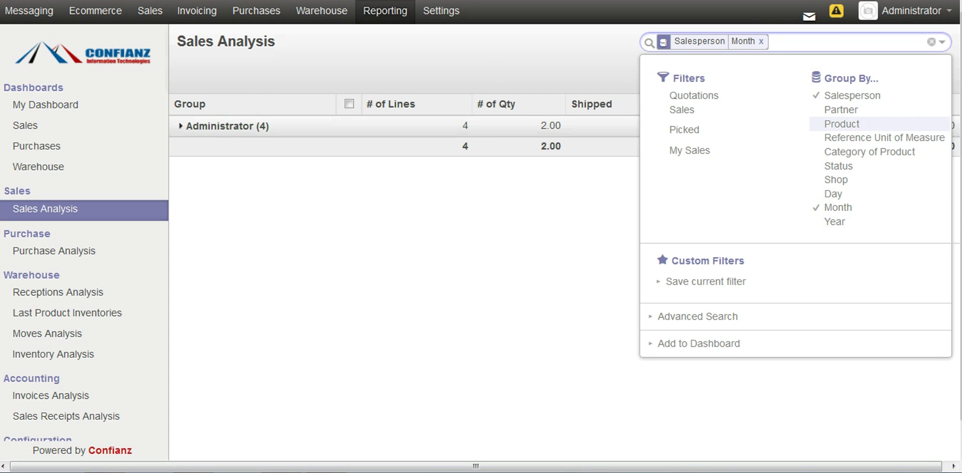
click(842, 124)
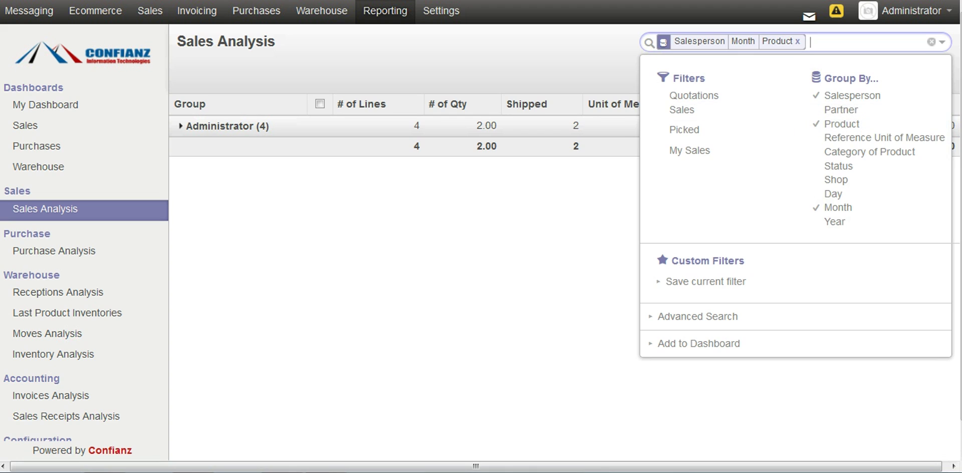
key(Escape)
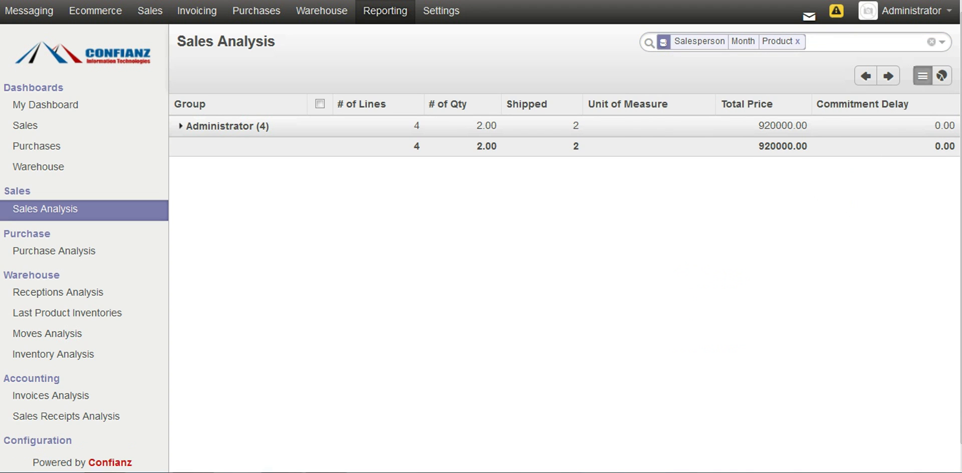